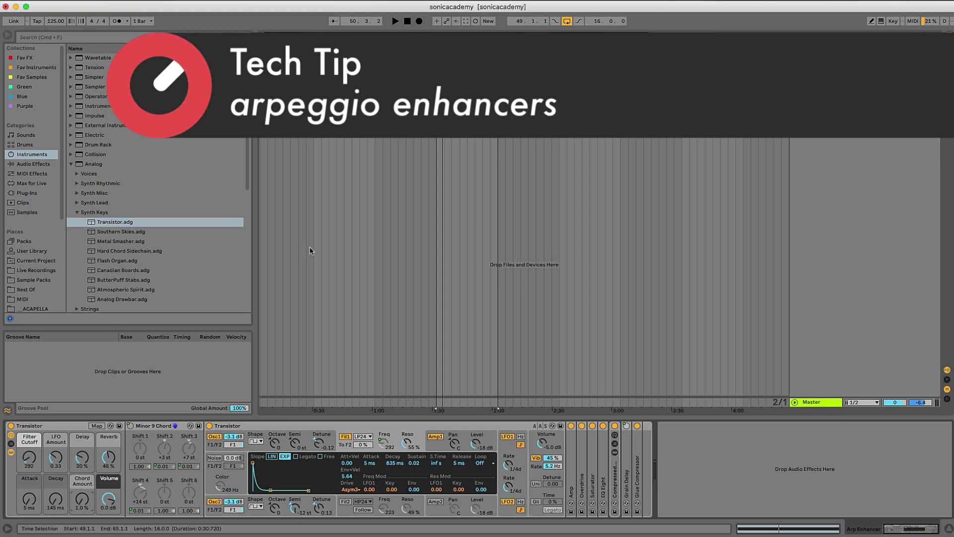
Select the Transistor rack and Minor 9 Chord, and show the MIDI Effects Chord folder in the browser
left_click(68, 425)
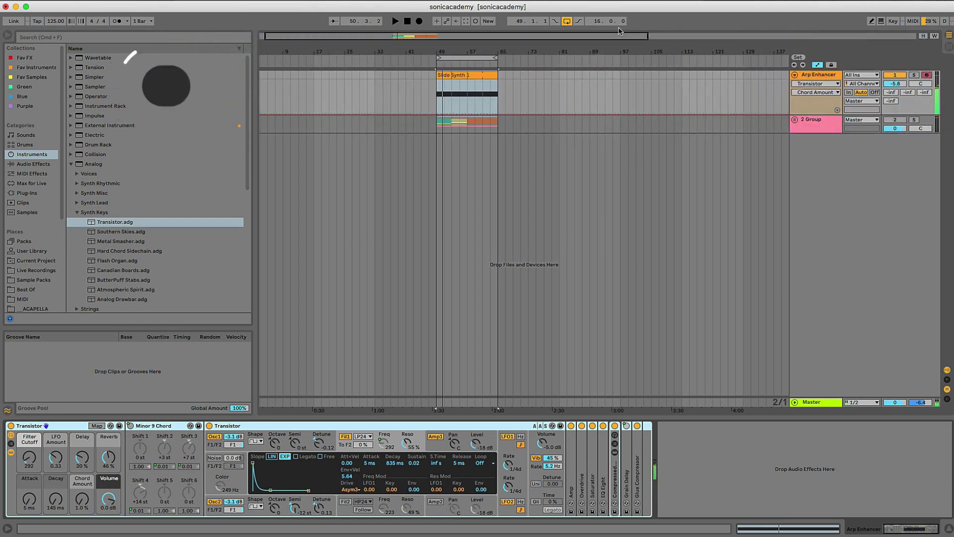
left_click(61, 426)
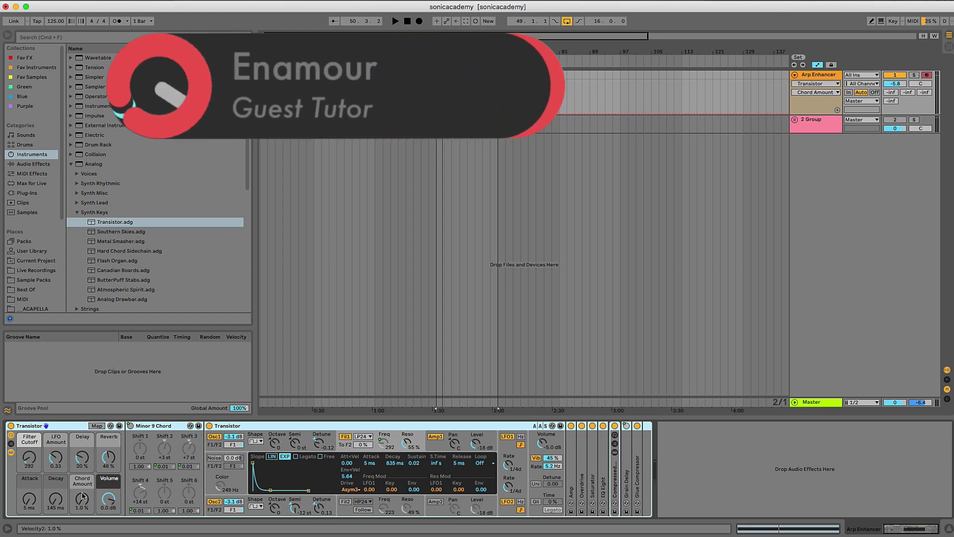
left_click(154, 425)
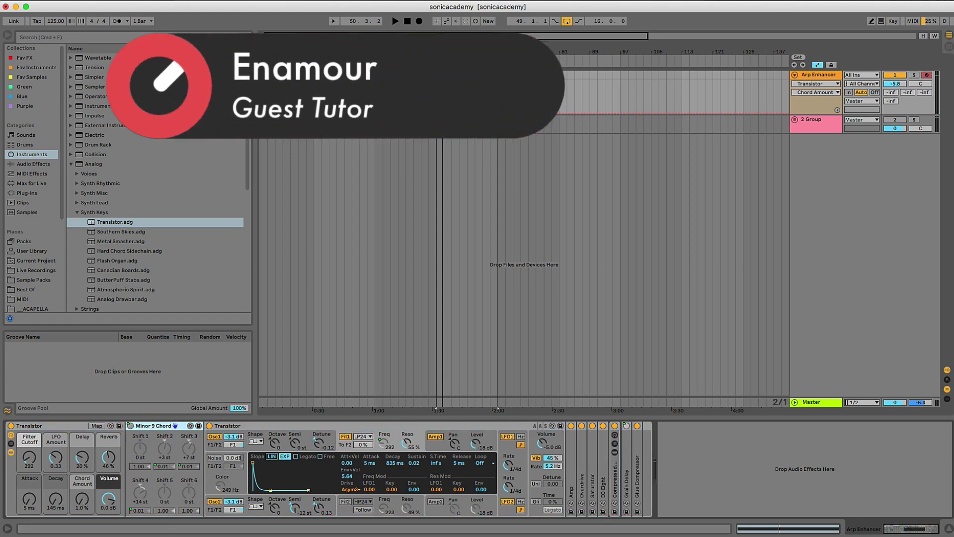
left_click(31, 173)
left_click(92, 67)
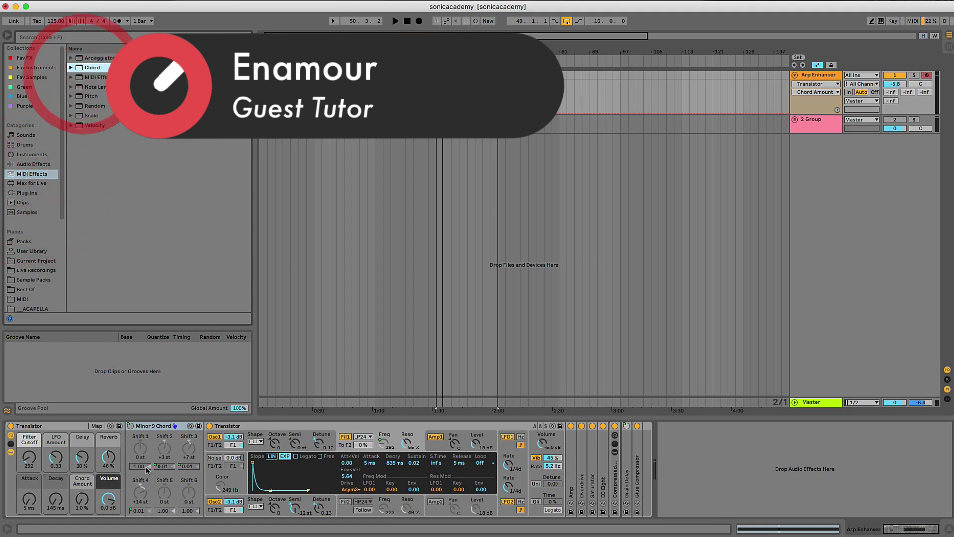
Raise the rack's Chord Amount macro to 100% and select Minor 9 Chord's Shift 2
mouse_move(82, 498)
left_mouse_down()
mouse_move(82, 477)
mouse_move(84, 503)
left_mouse_up()
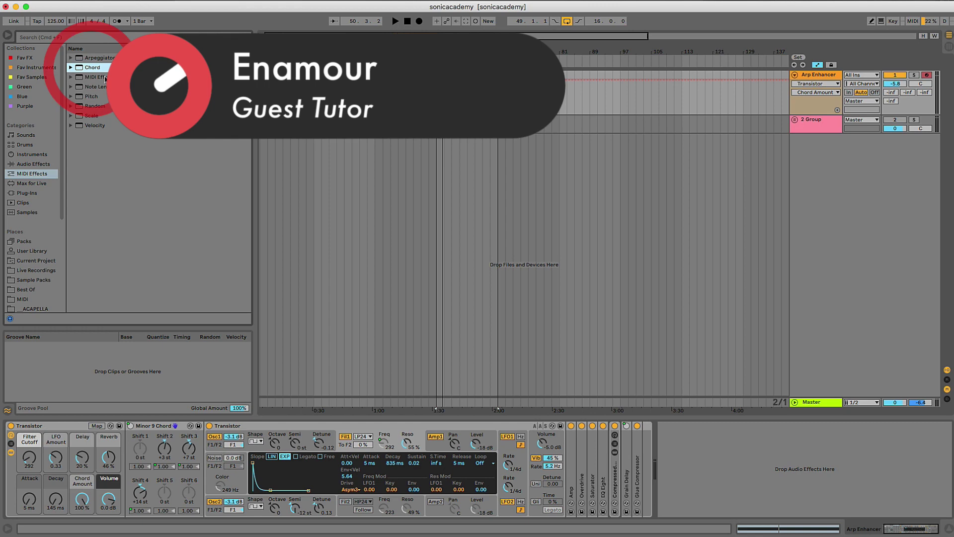
left_click(151, 426)
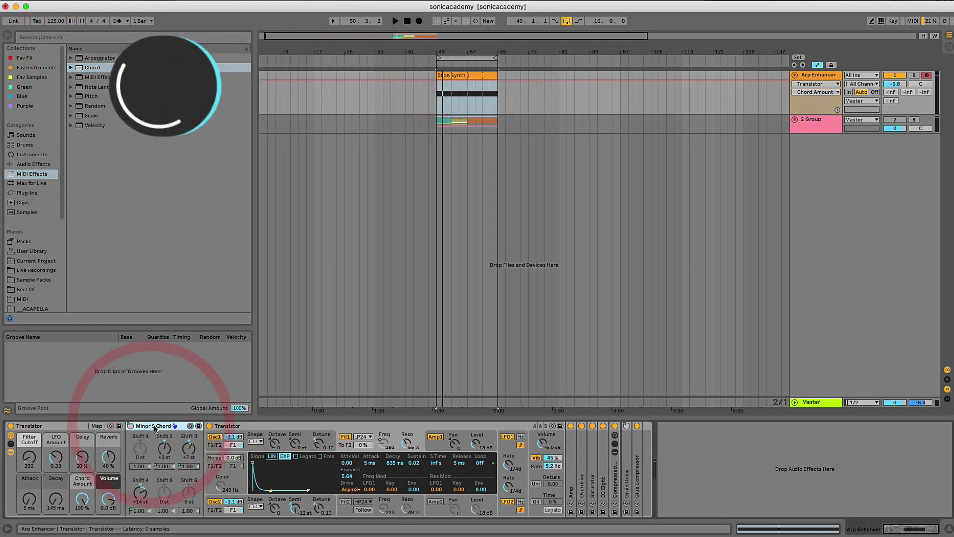
left_click(168, 448)
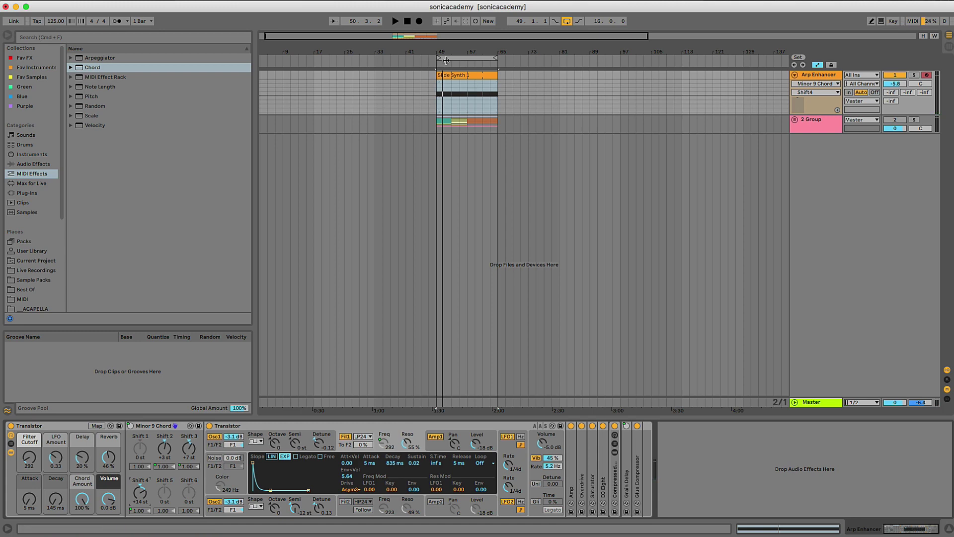
Insert an Arpeggiator before Transistor, set its style to UpDown, and select the Slide Synth 1 clip
left_click(102, 58)
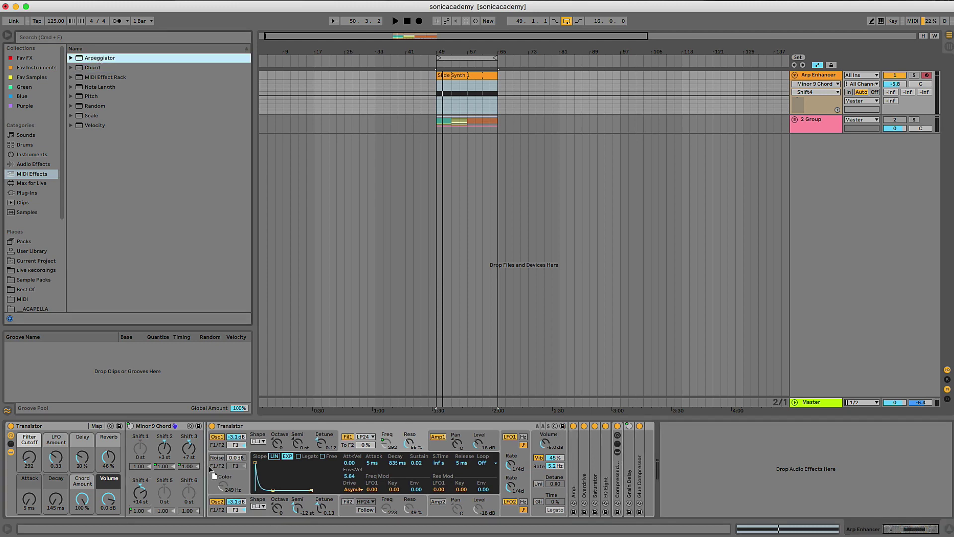
left_click_drag(210, 469, 210, 469)
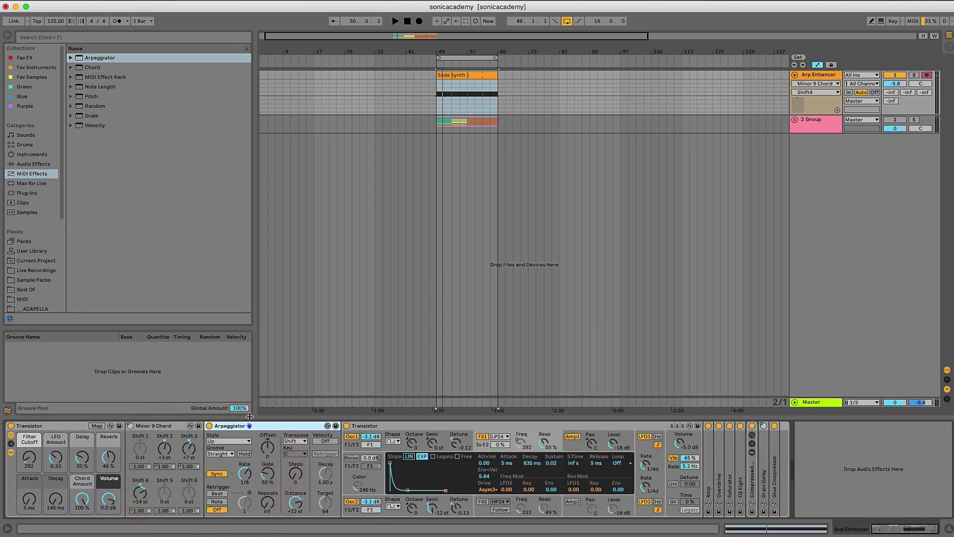
left_click(243, 480)
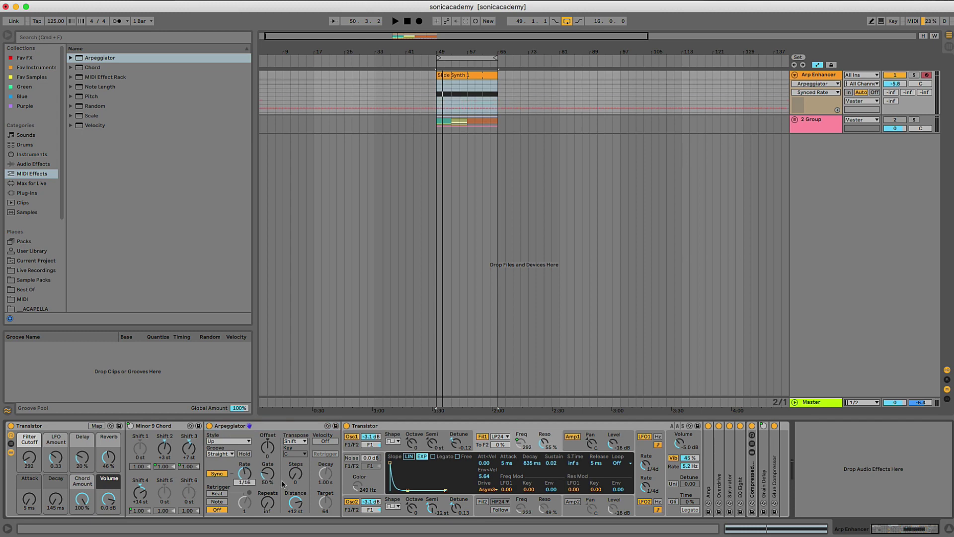
left_click(242, 441)
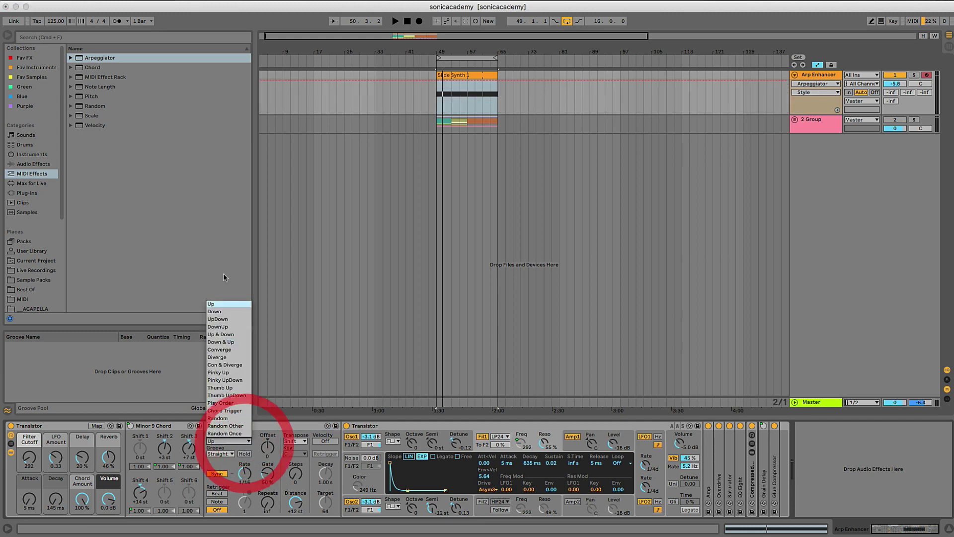
left_click(222, 321)
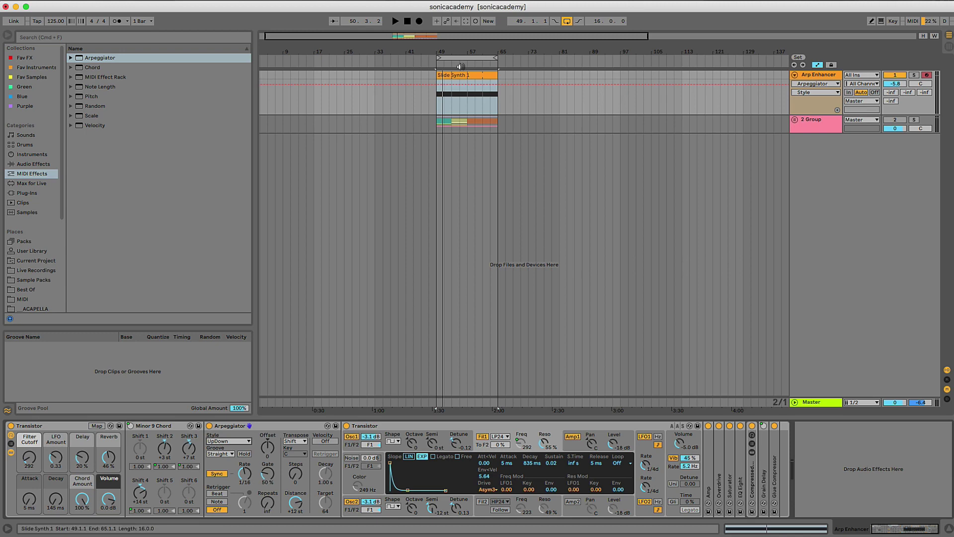
left_click(451, 80)
Open the Slide Synth 1 clip's notes and briefly audition the arpeggio
double_click(453, 78)
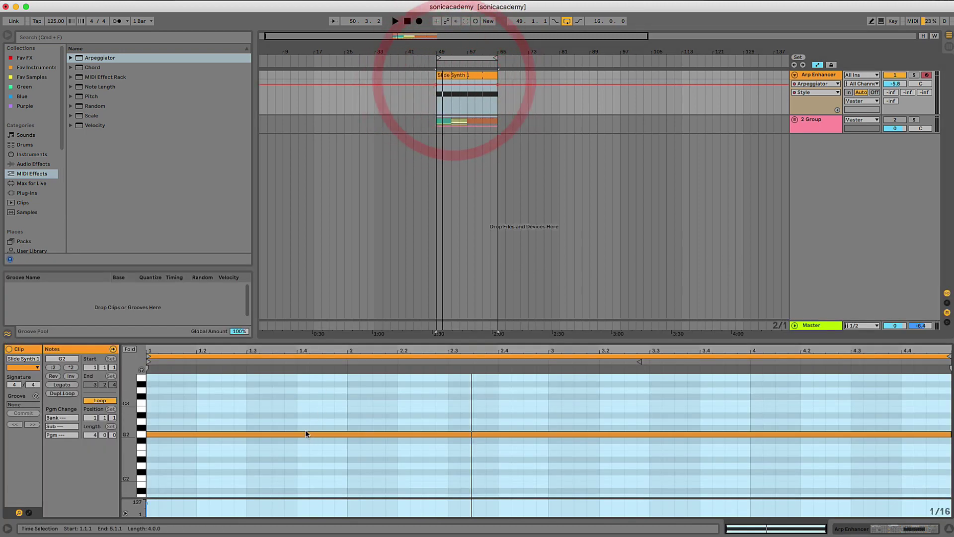
key("space")
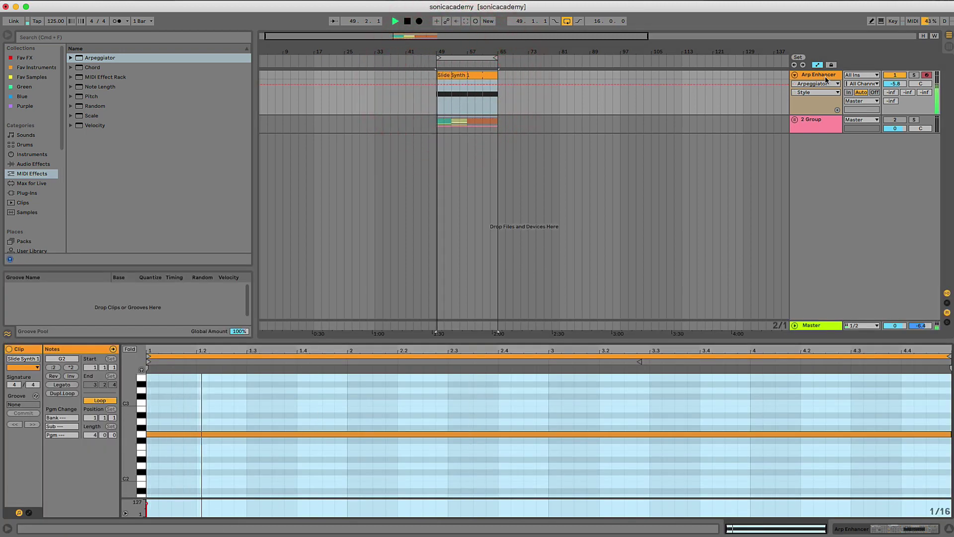
left_click(827, 79)
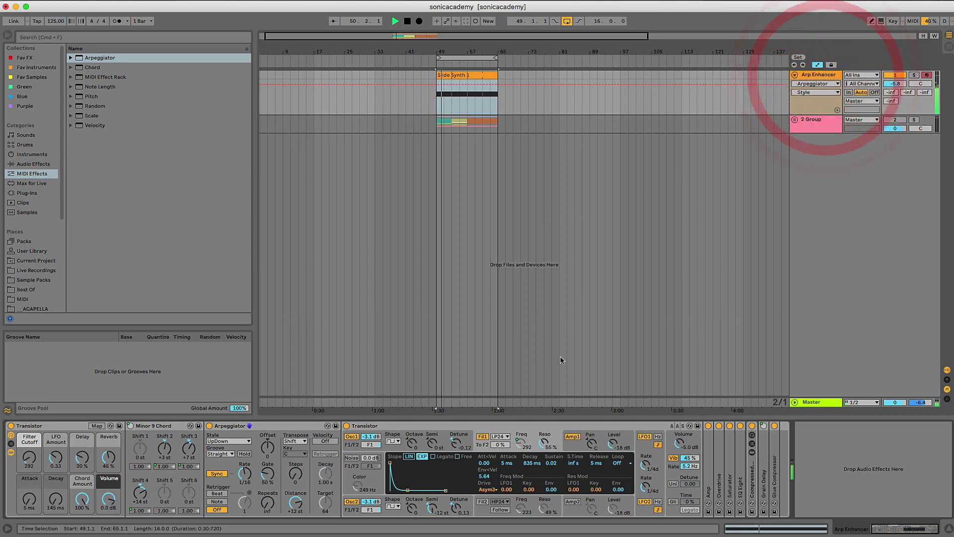
key("space")
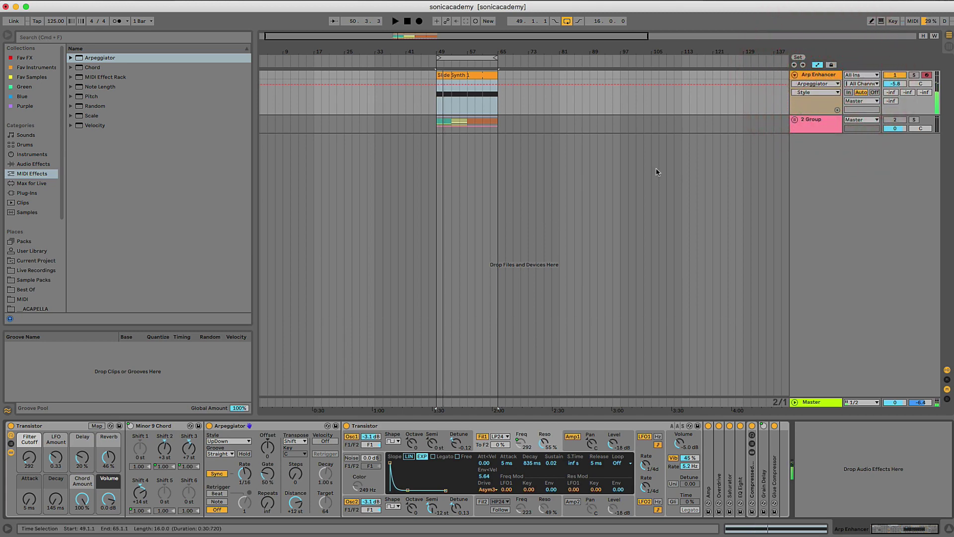
Enlarge the piano roll to show C0–C4, then add G3 and D3 notes above G2
double_click(482, 77)
left_click_drag(141, 434, 111, 436)
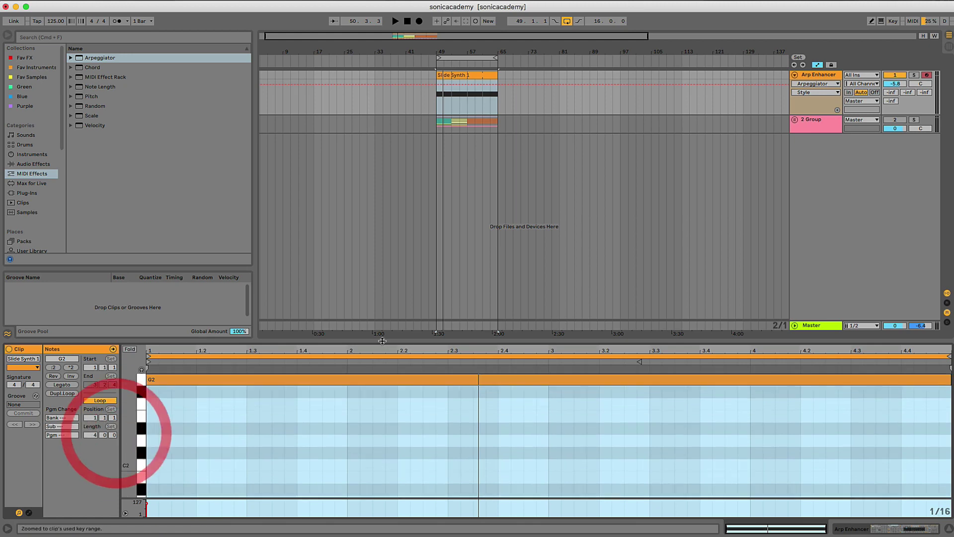
left_click_drag(399, 341, 399, 231)
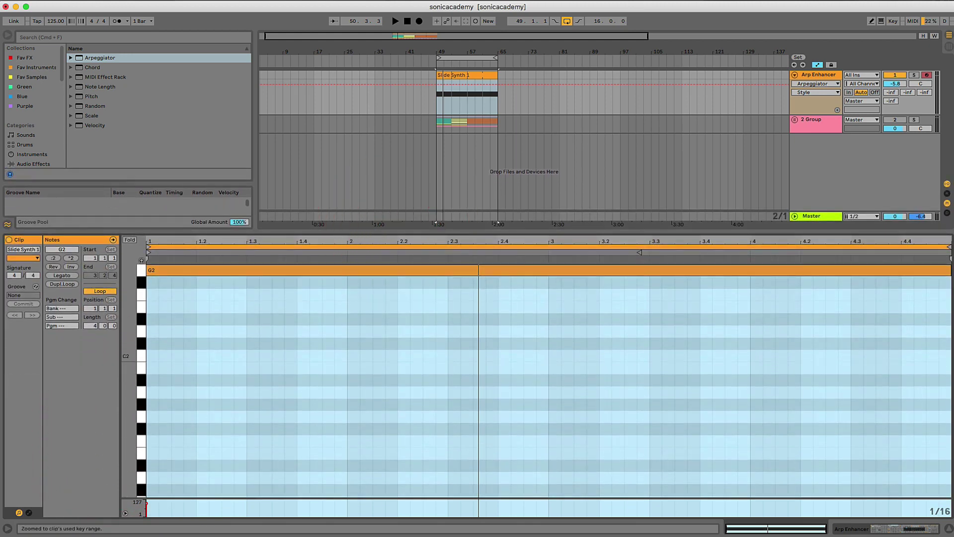
left_click_drag(141, 270, 181, 366)
left_click(182, 366)
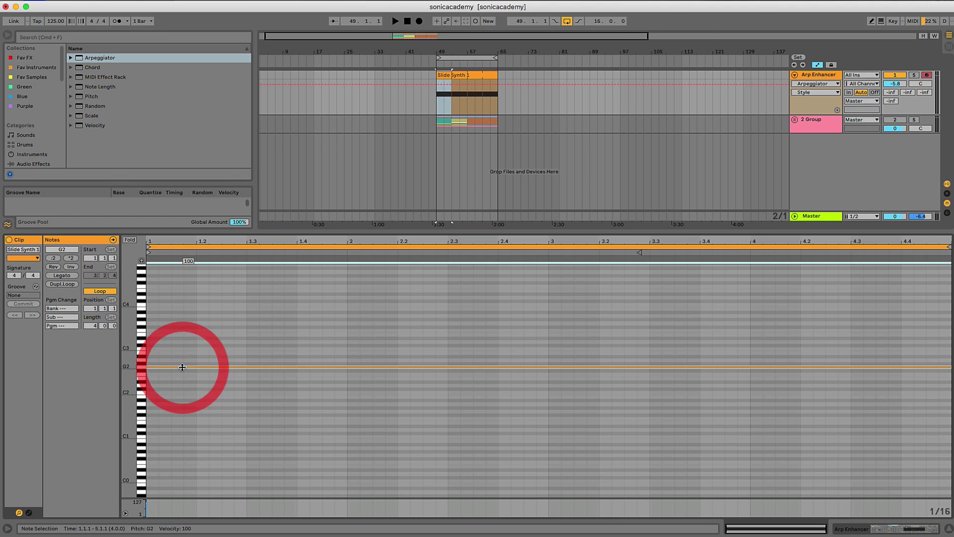
key("shift+Up")
key("shift+Up")
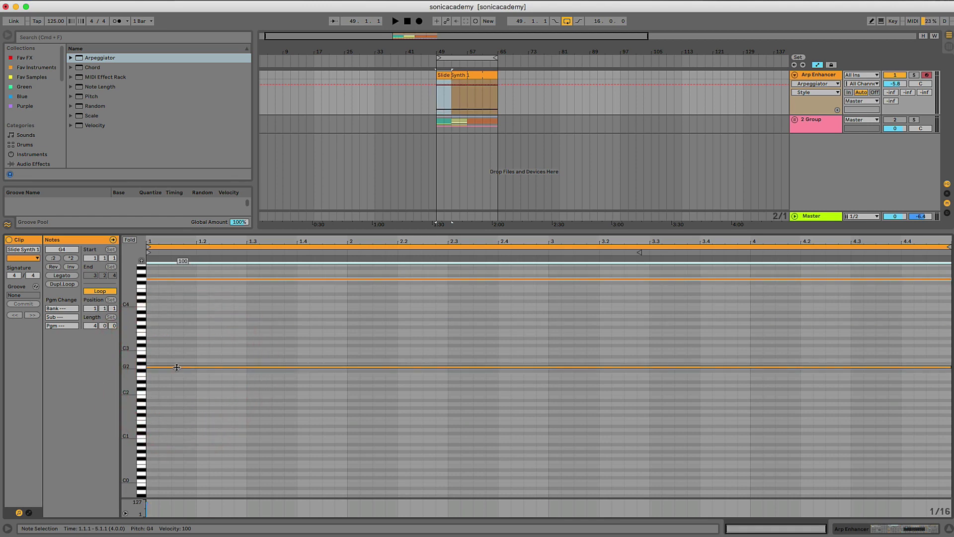
key("Down")
key("Down")
key("Down")
key("Down")
key("Down")
key("Down")
key("Down")
key("Down")
key("Down")
key("Down")
key("Down")
key("Down")
key("Down")
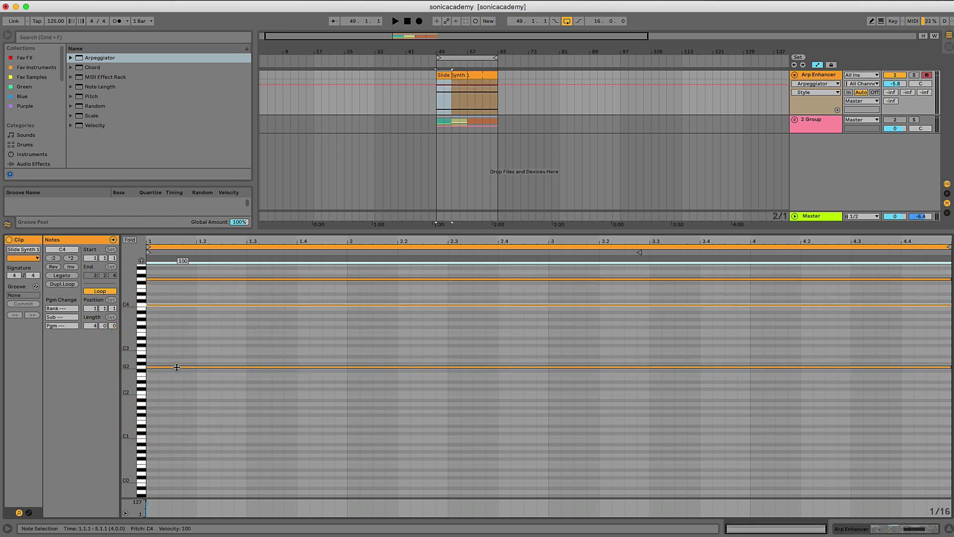
key("Up")
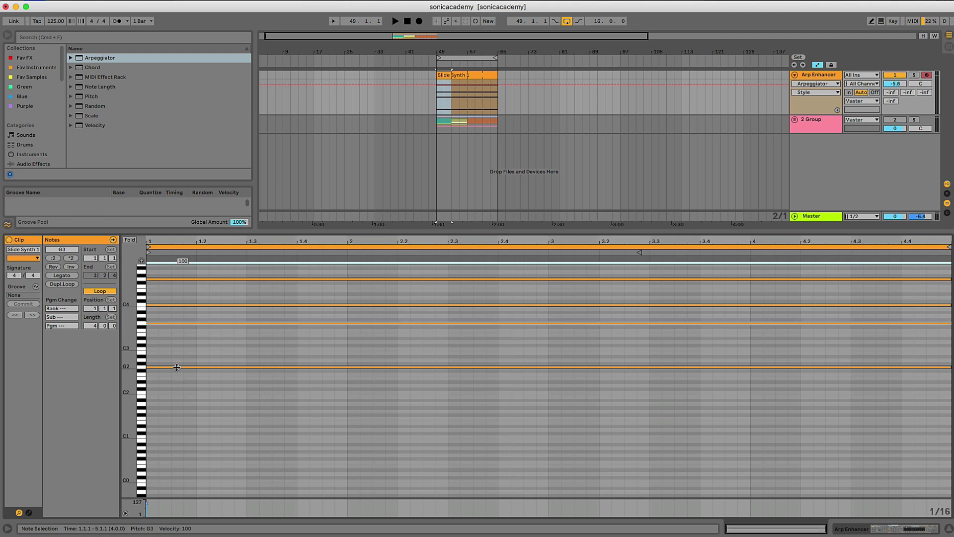
double_click(162, 341)
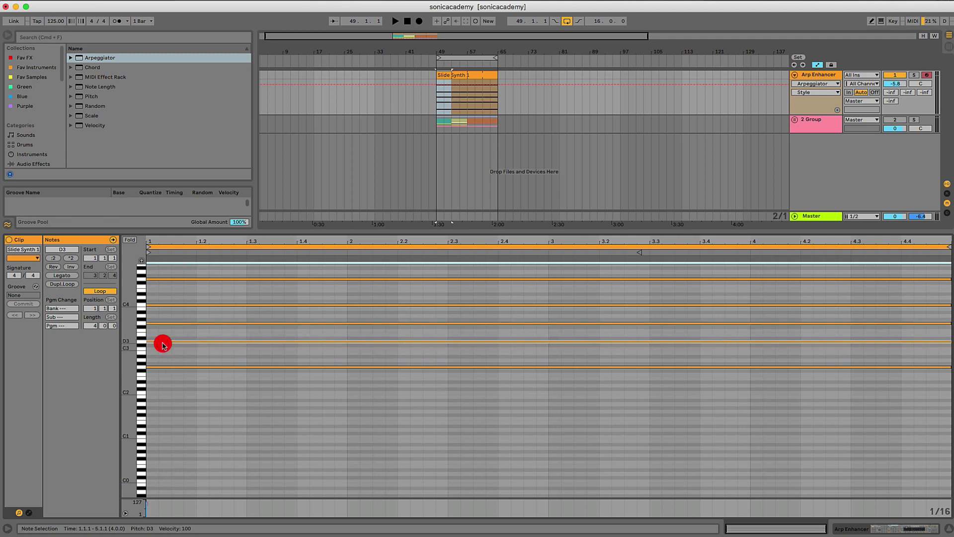
Move the D3 note down to C3 and switch the arpeggio style to Play Order
left_click(469, 75)
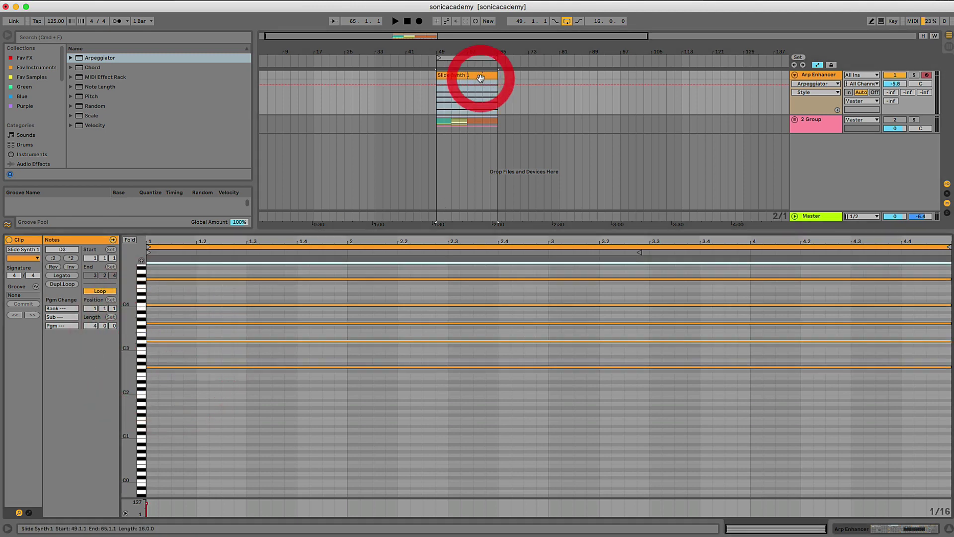
left_click(183, 331)
left_click_drag(181, 330, 182, 351)
left_click(815, 75)
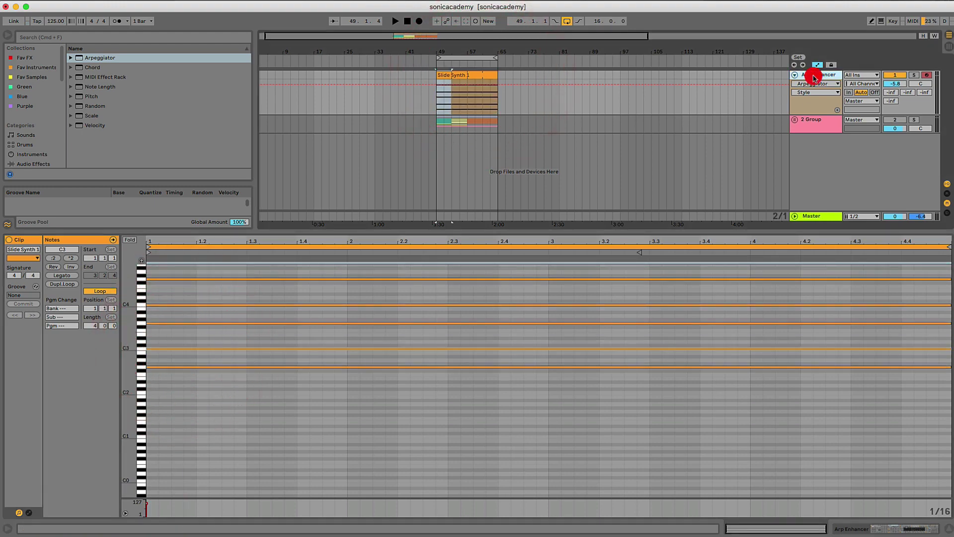
left_click(220, 441)
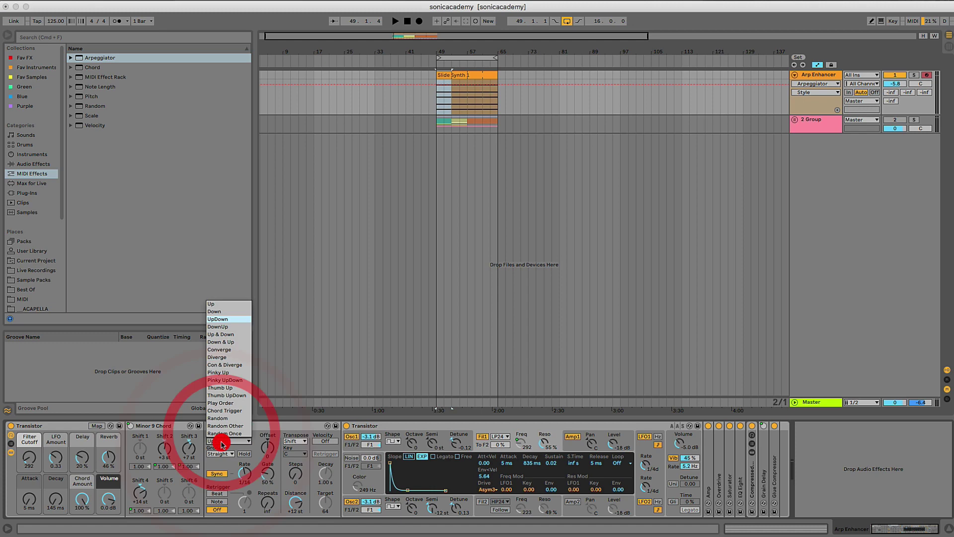
left_click(223, 421)
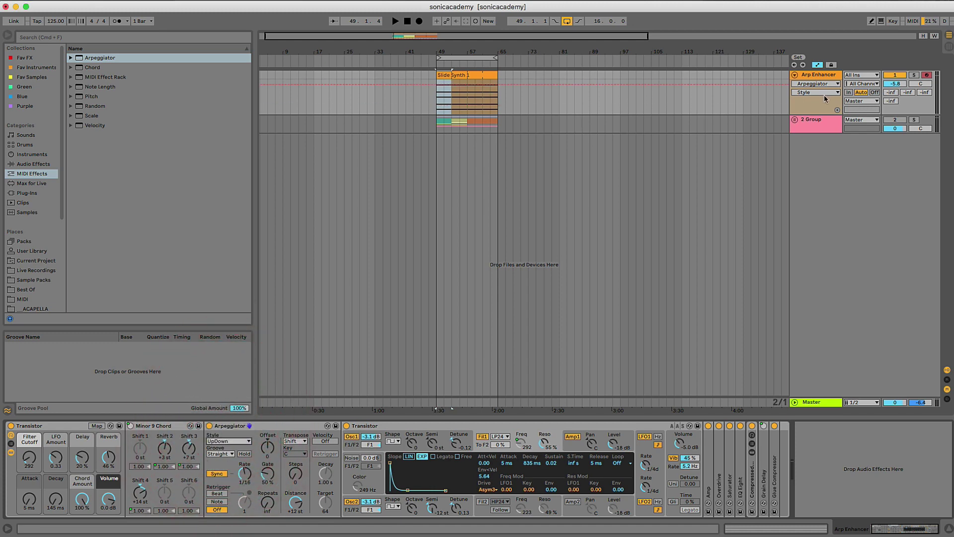
left_click(820, 76)
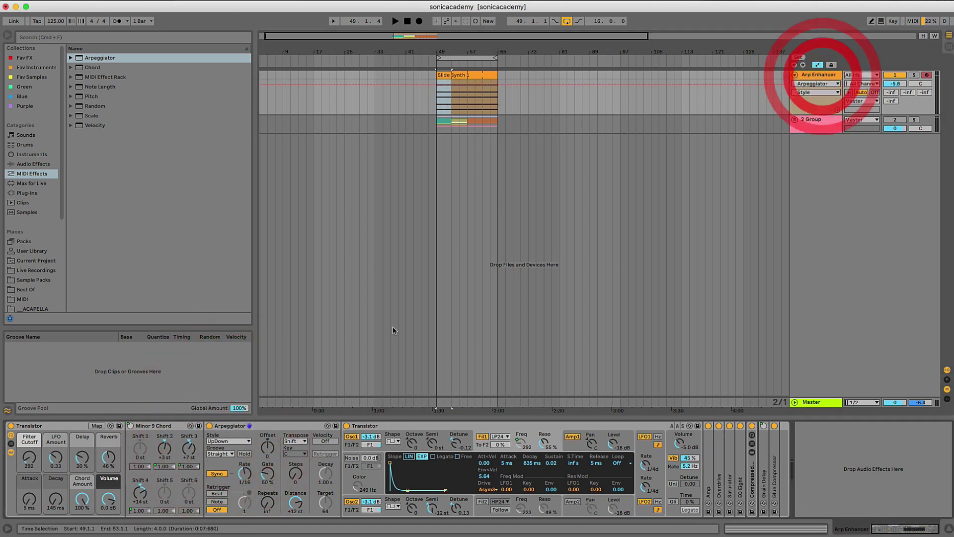
Strip the Slide Synth 1 clip down to the single low G2 note
left_click(480, 82)
left_click_drag(453, 237, 460, 210)
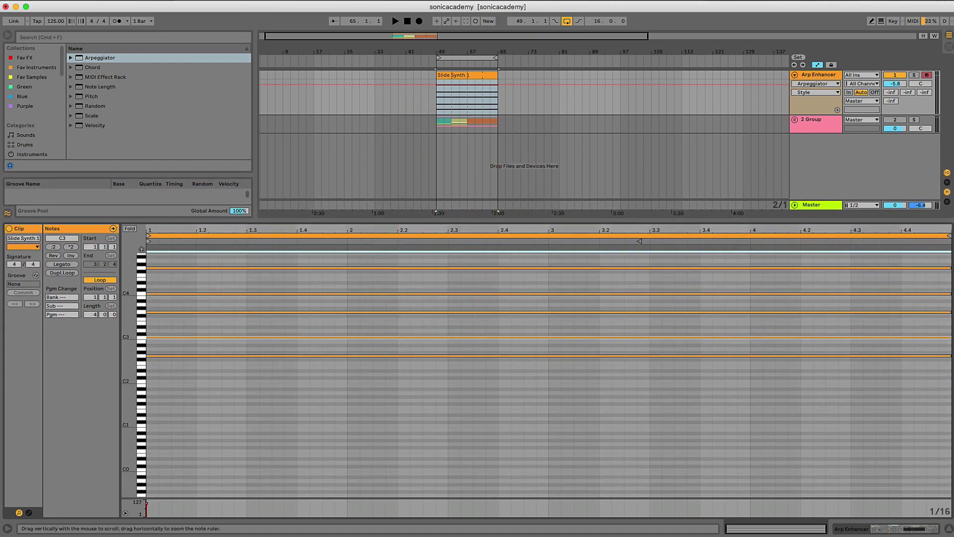
scroll(133, 372, "up", 5)
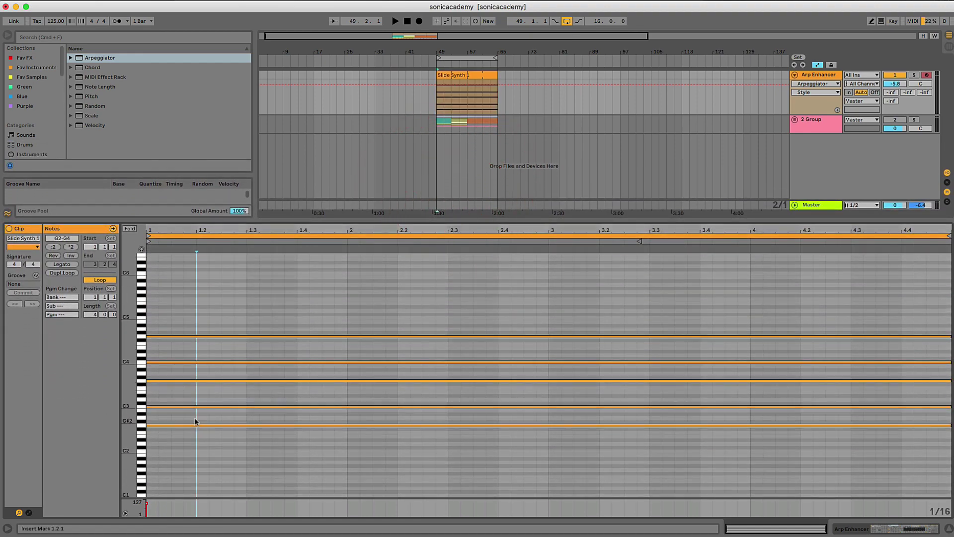
left_click(197, 291)
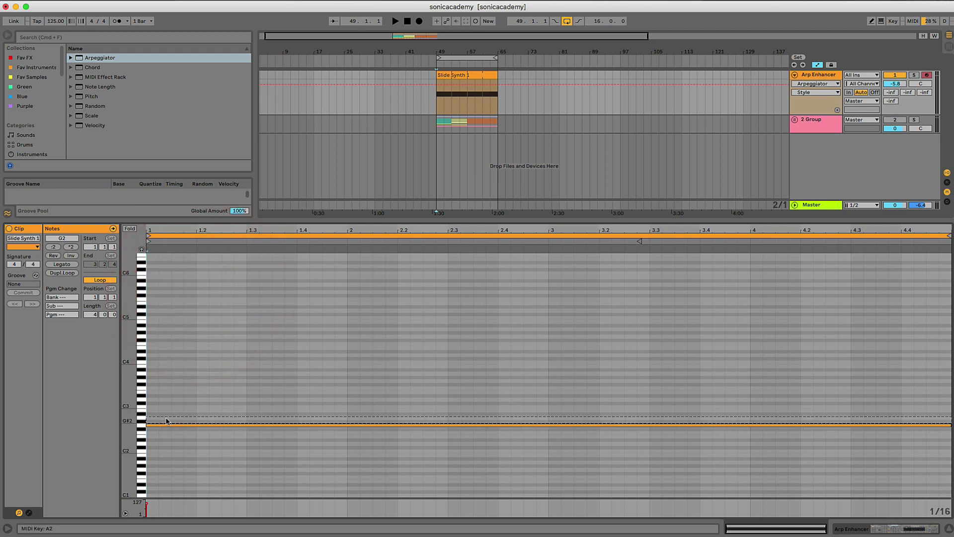
mouse_move(141, 426)
left_mouse_down()
mouse_move(132, 426)
mouse_move(140, 426)
left_mouse_up()
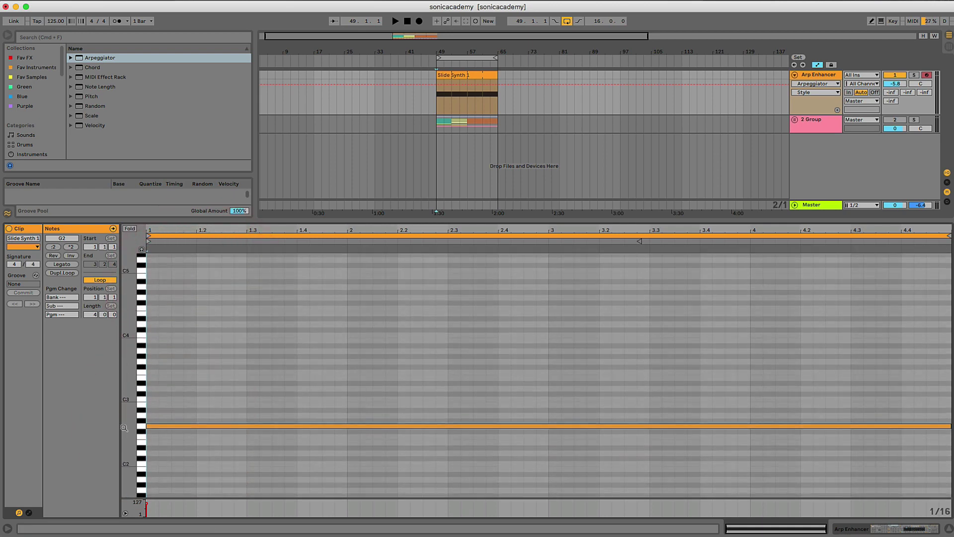
left_click(822, 79)
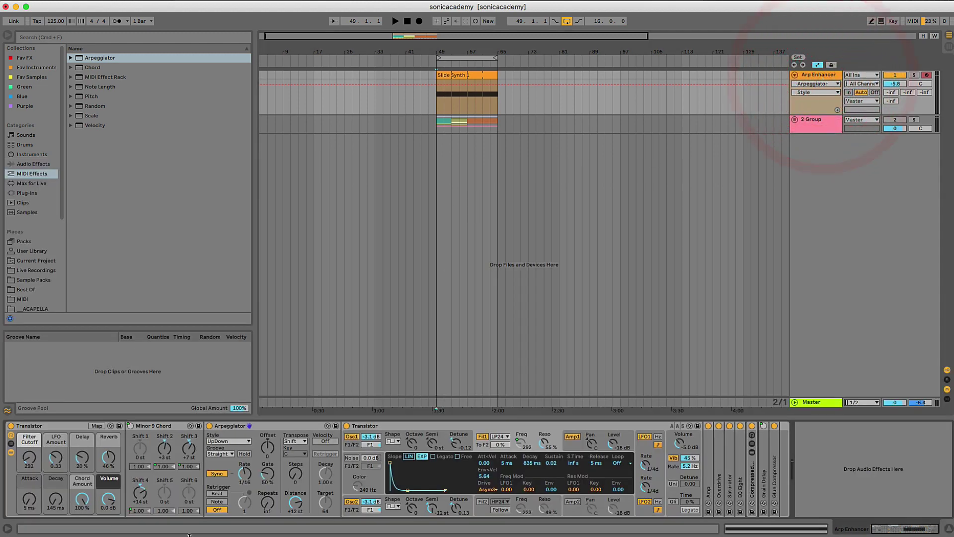
Set Minor 9 Chord's Shift 5 to +12 st, briefly auditioning the chord
left_click(157, 425)
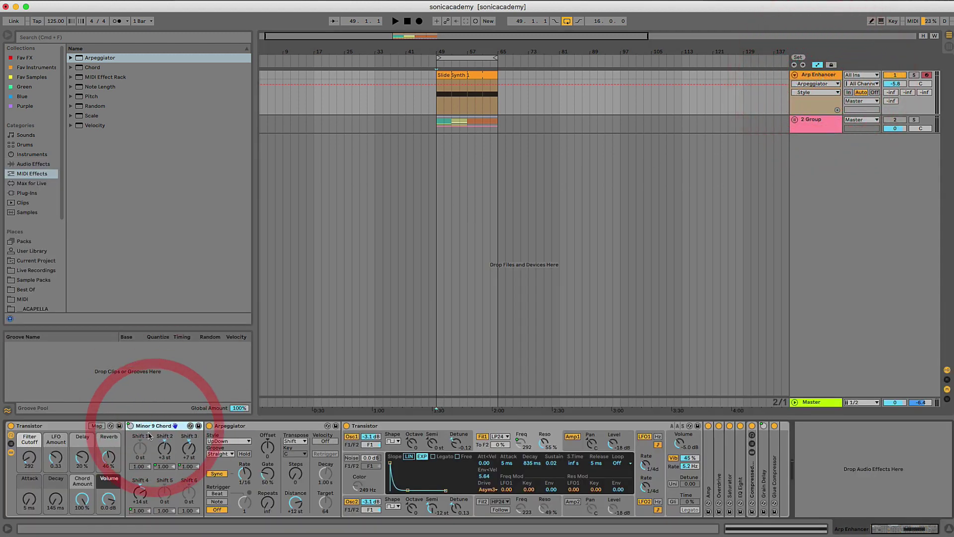
left_click(164, 448)
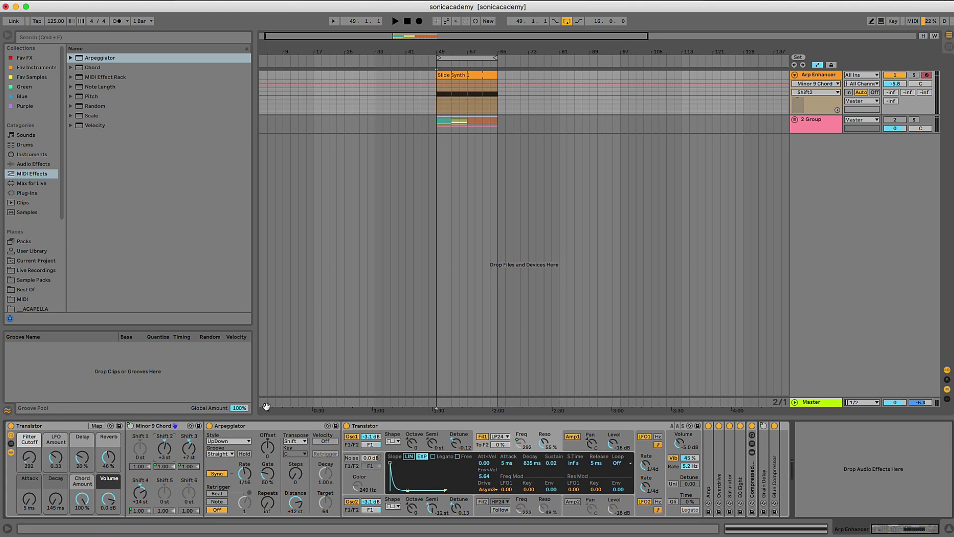
key("space")
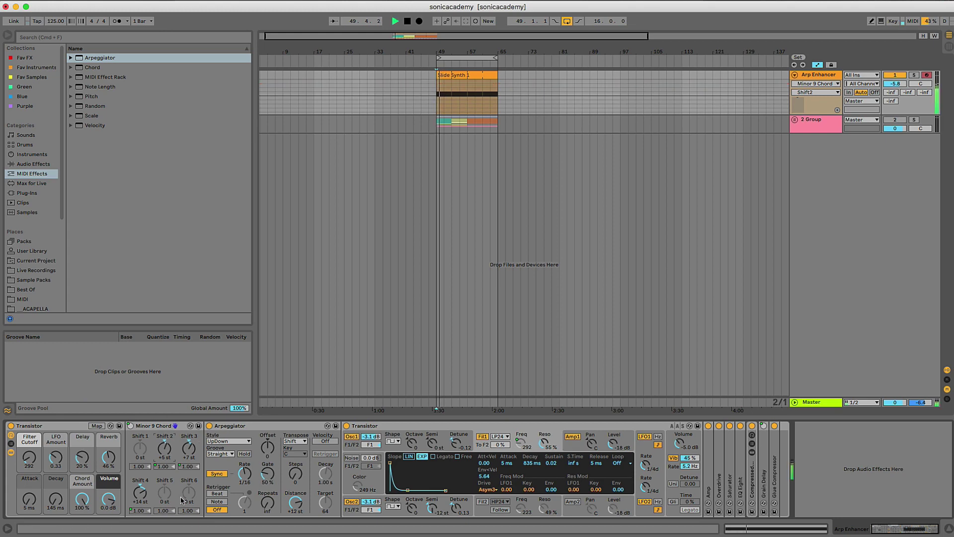
key("space")
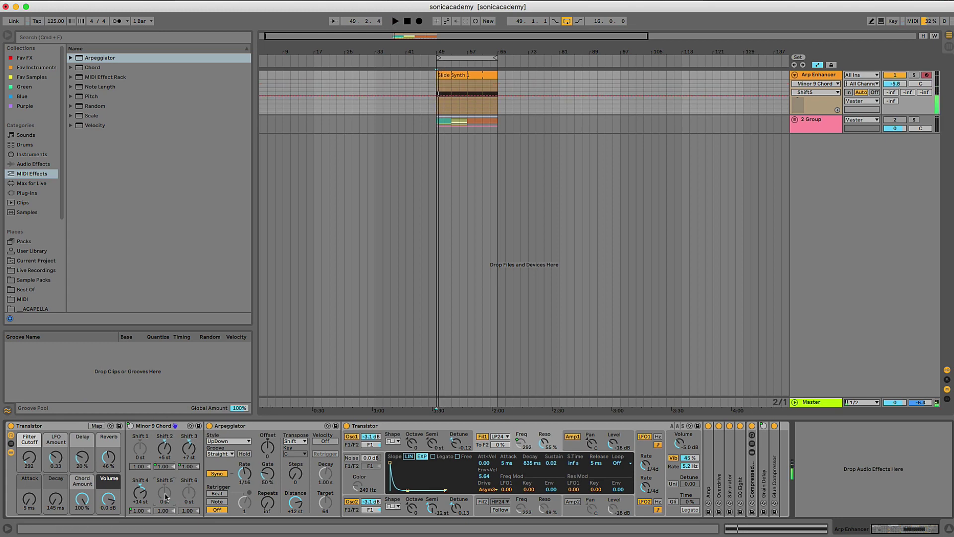
mouse_move(166, 496)
left_mouse_down()
mouse_move(166, 477)
mouse_move(191, 467)
left_mouse_up()
Set Shift 6 to +17 st and Shift 1 to -5 st while auditioning playback
key("space")
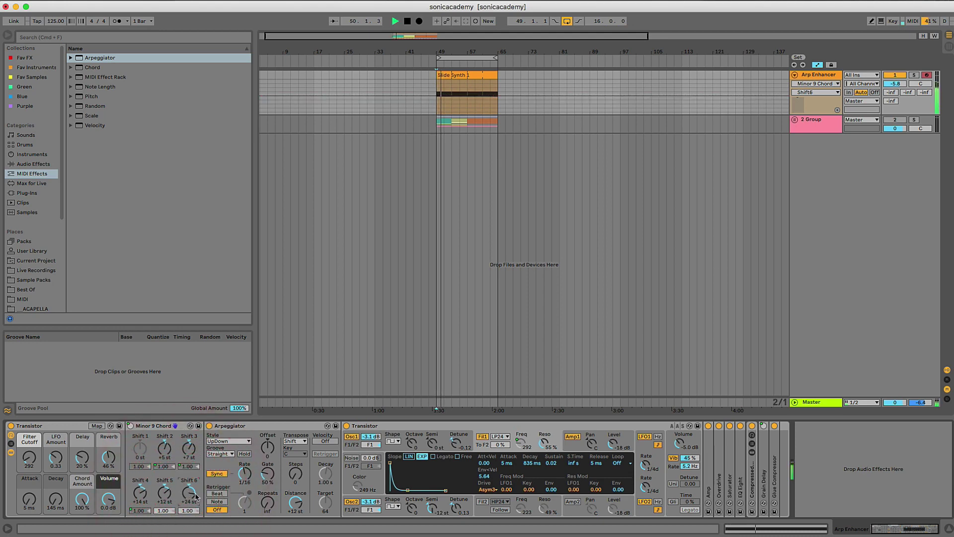
scroll(195, 497, "down", 7)
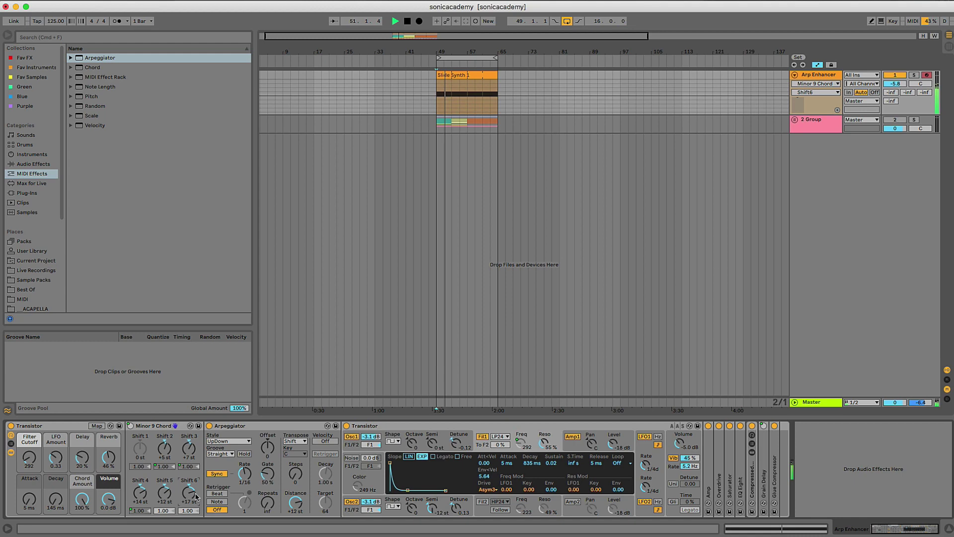
key("space")
key("space")
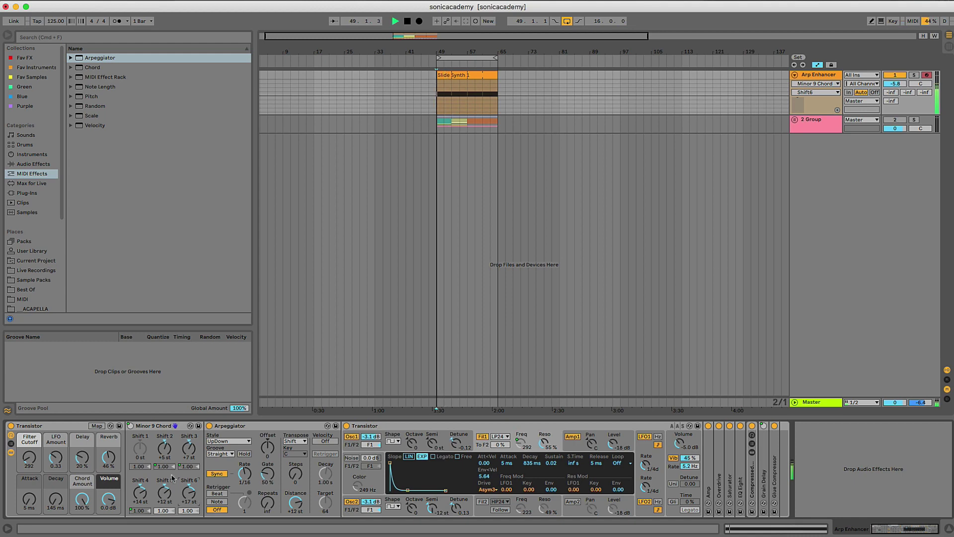
key("space")
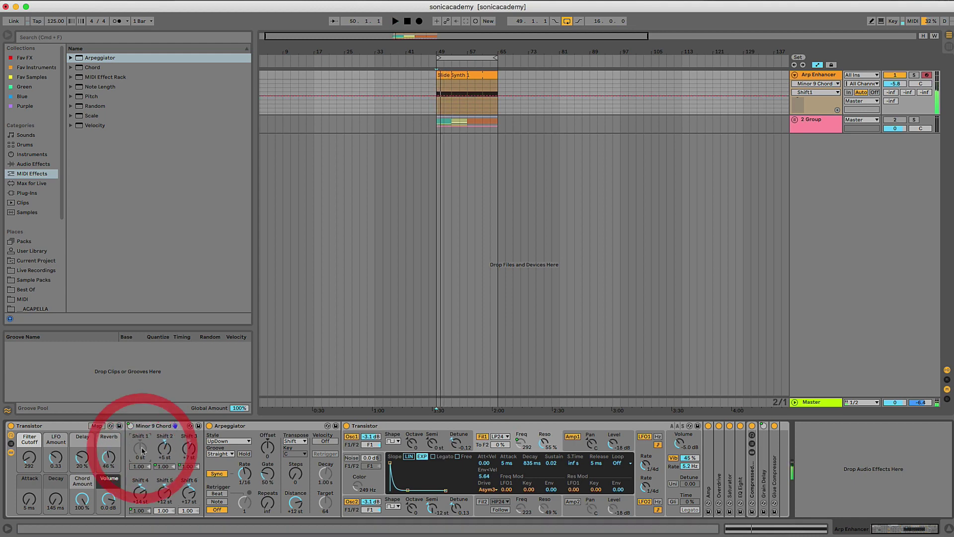
scroll(143, 450, "down", 5)
key("space")
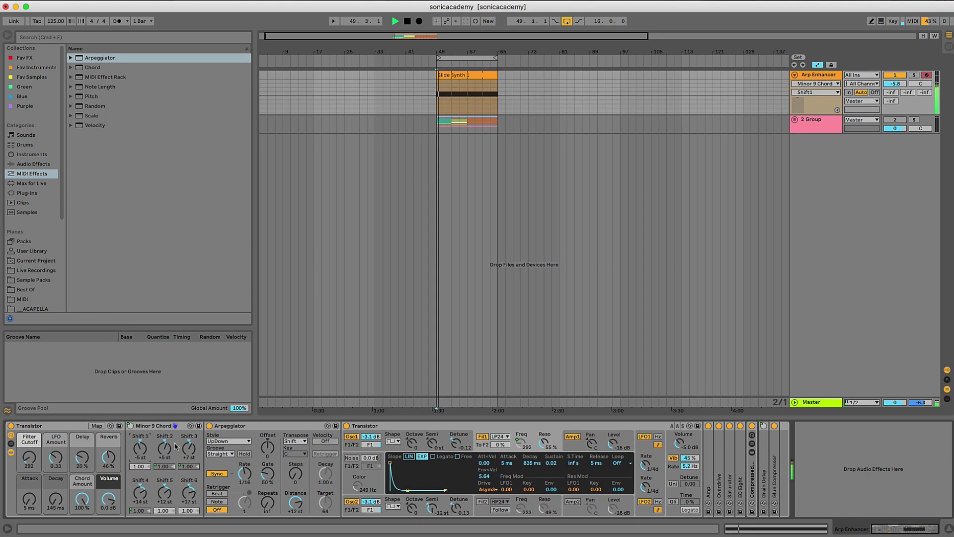
key("space")
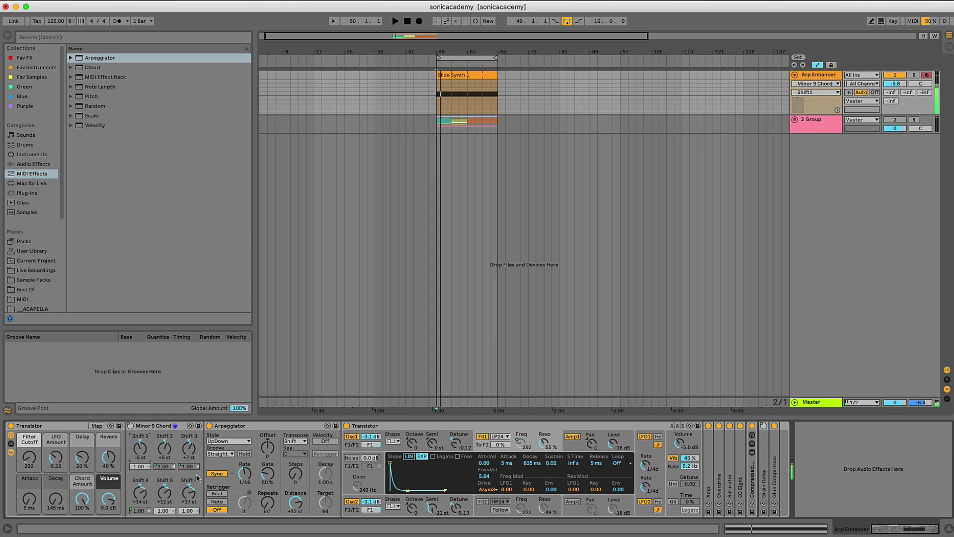
Select the Transistor synth and display its Amp envelope instead of the filter envelope
left_click(154, 467)
left_click(145, 431)
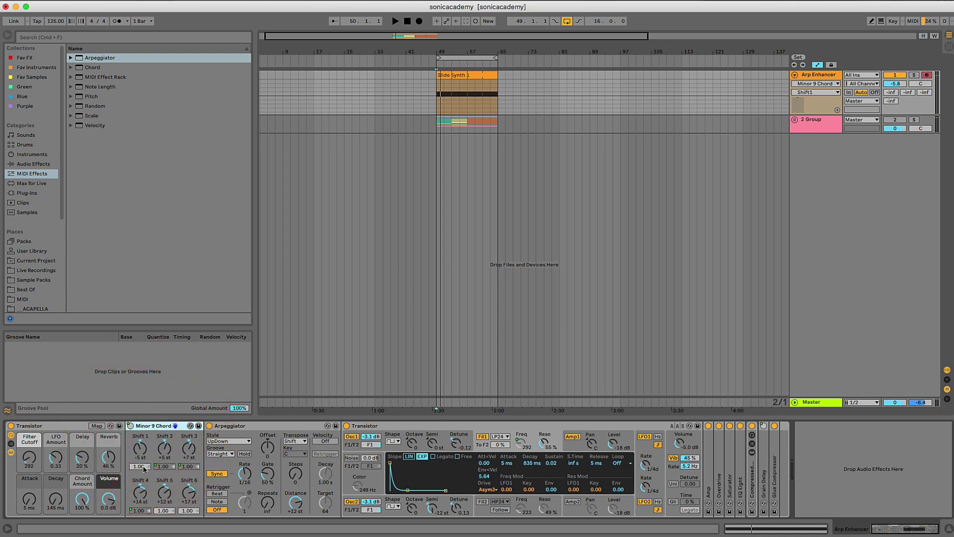
left_click(512, 425)
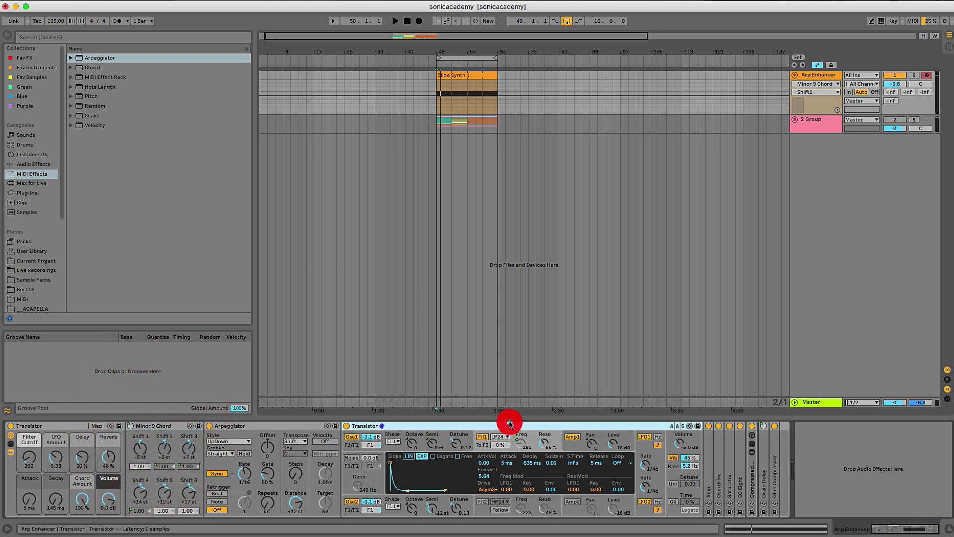
left_click(574, 437)
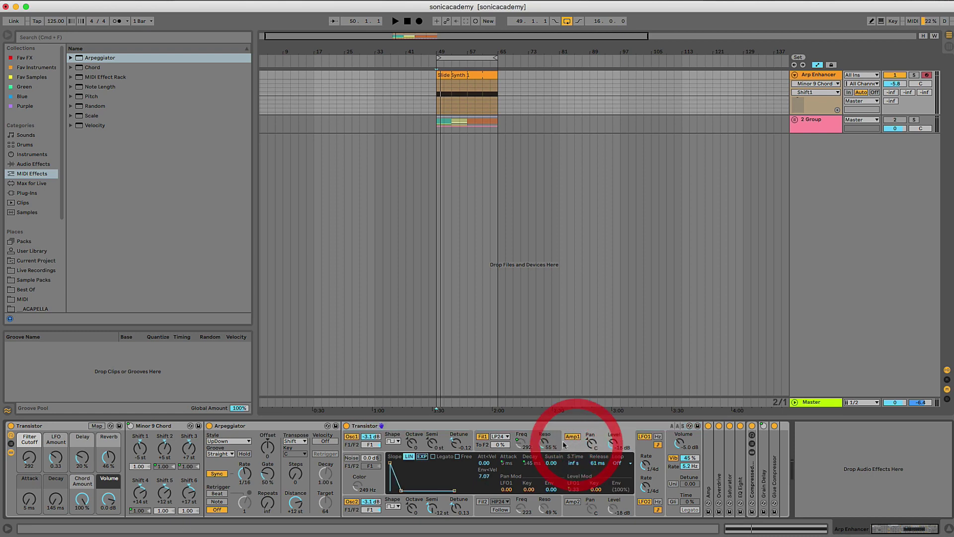
left_click(476, 449)
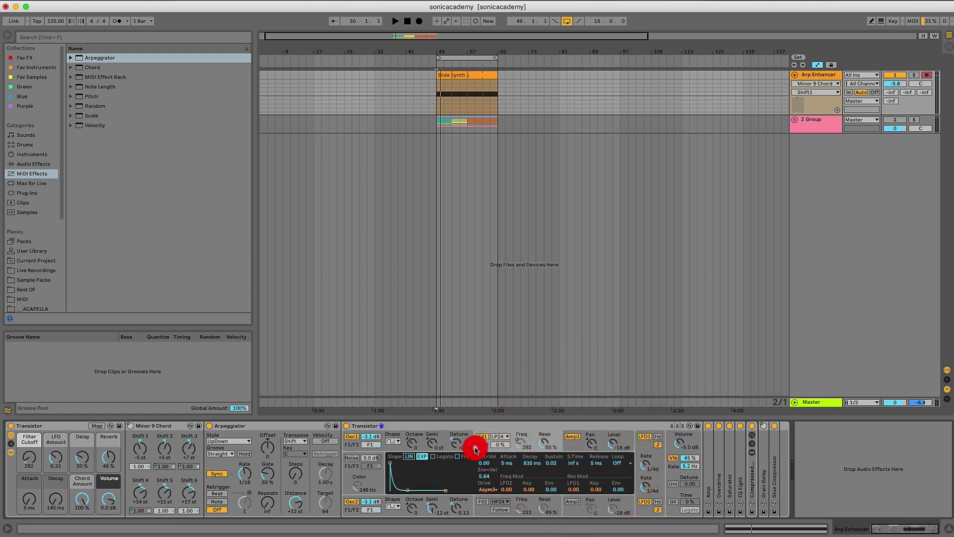
left_click(570, 447)
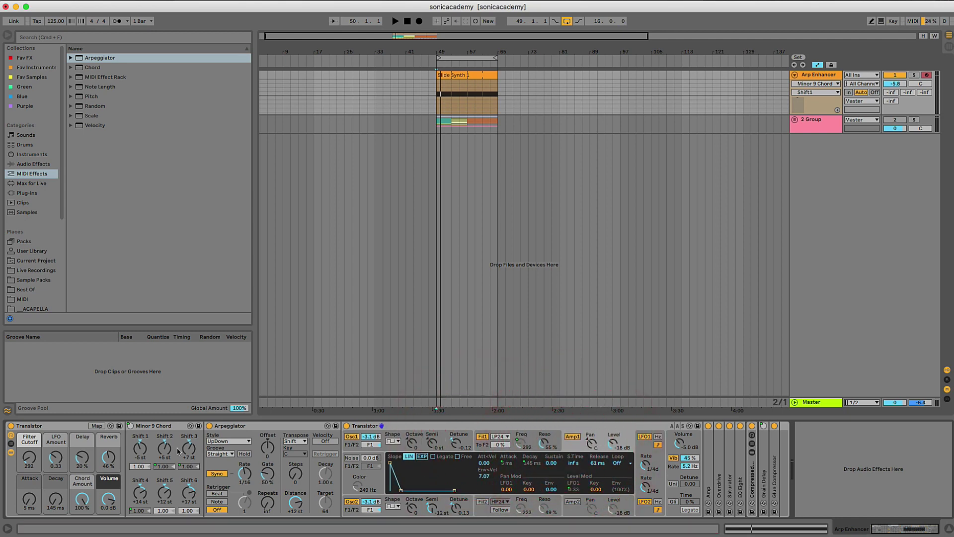
Lower the first chord note's velocity to 0.01
left_click(141, 466)
left_click(161, 468)
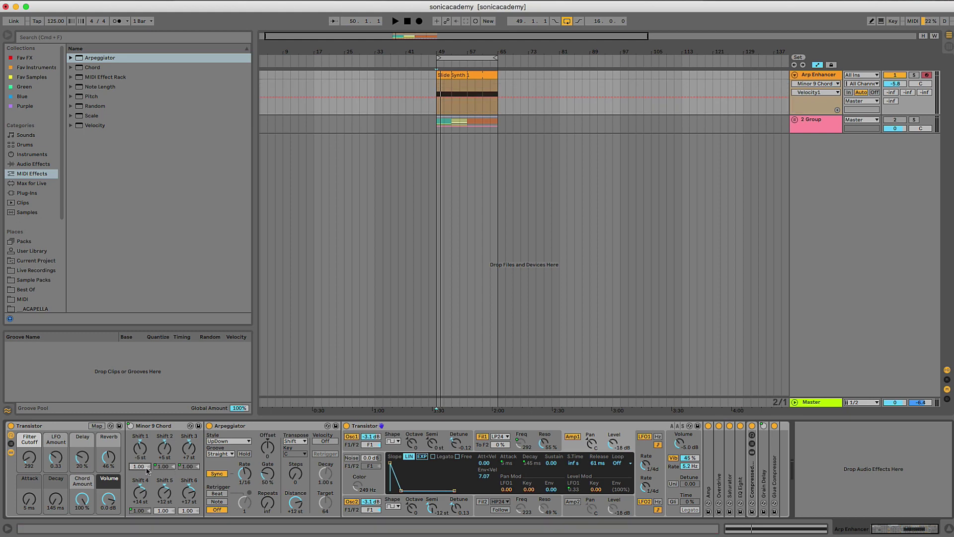
left_click(144, 468)
left_click_drag(139, 466, 189, 527)
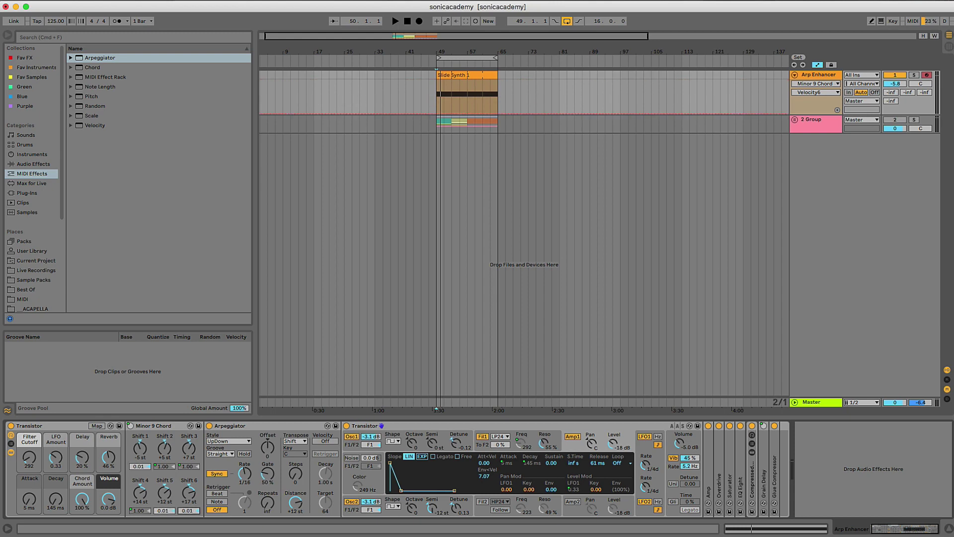
Set Shift 6 to -36 st, Shift 5 to -35 st and Shift 1 to -34 st
left_click(189, 493)
type("-")
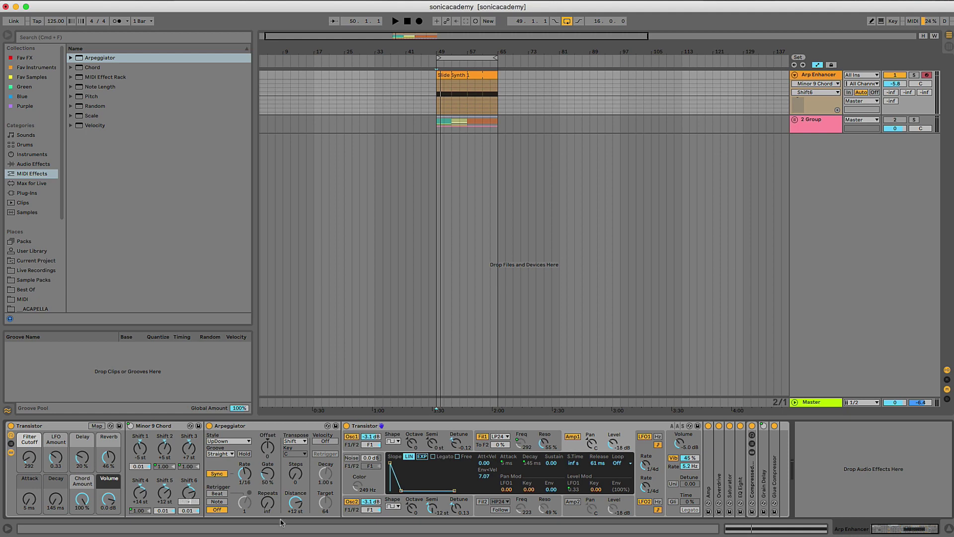
type("36")
key("Return")
left_click_drag(162, 492, 162, 489)
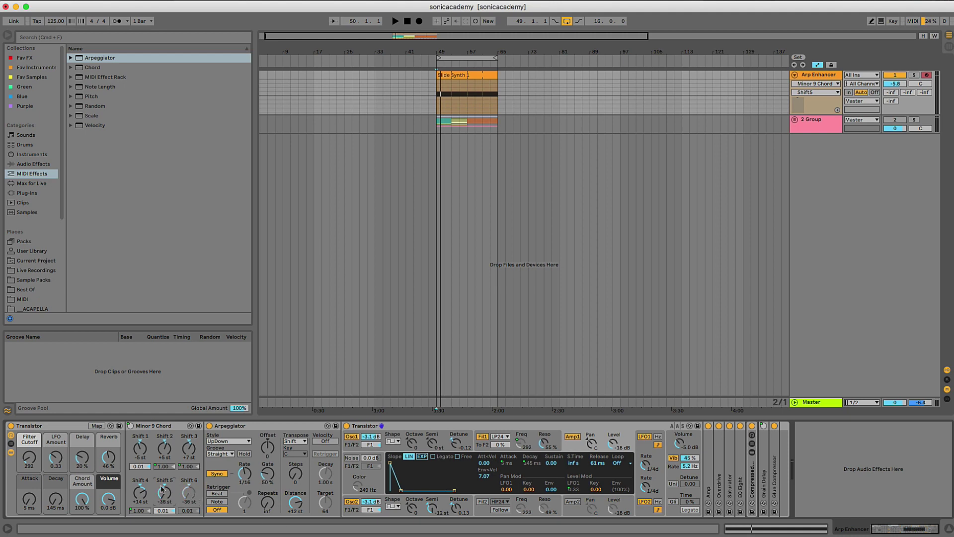
type("-35")
key("Return")
type("-34")
key("Return")
Change the Arpeggiator style from UpDown to Converge and play the Slide Synth 1 clip
left_click(236, 429)
key("space")
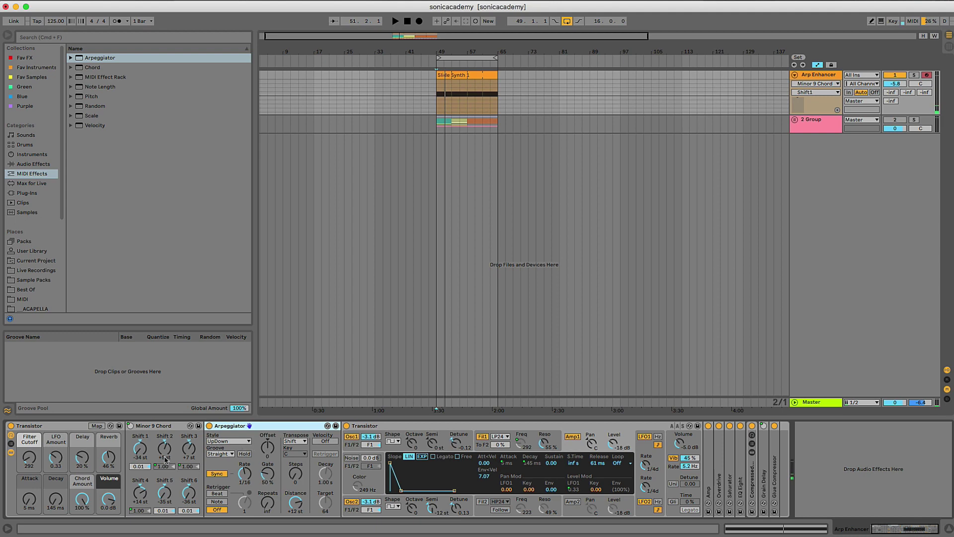
left_click(229, 442)
left_click(238, 352)
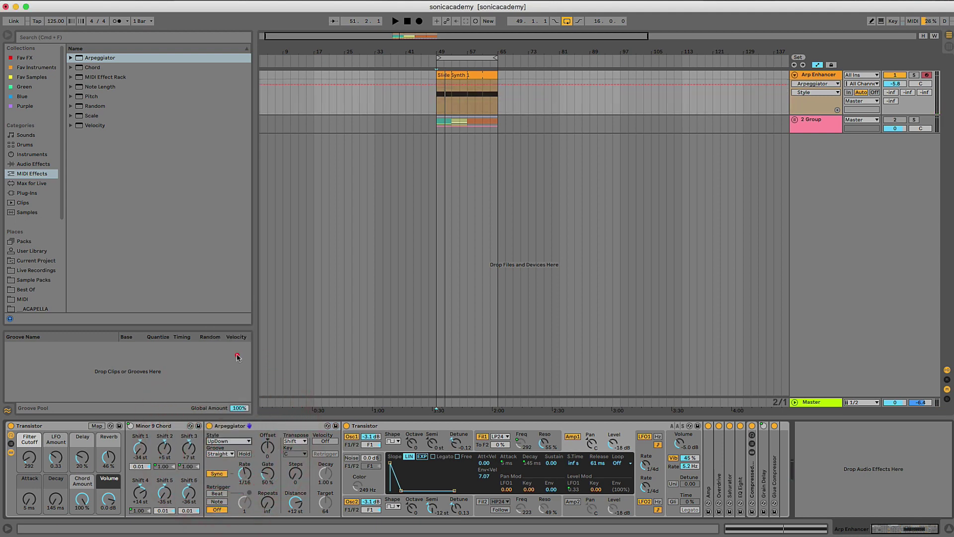
left_click(241, 441)
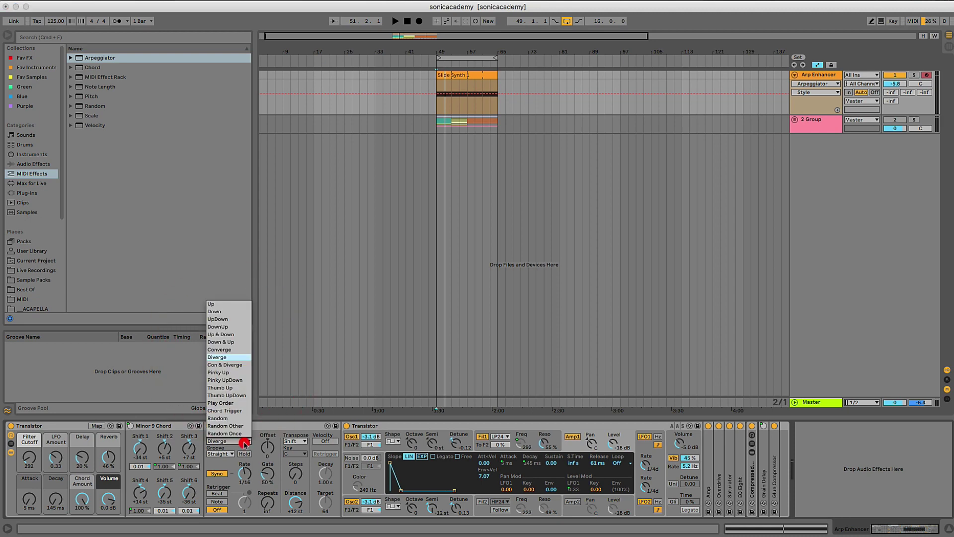
left_click(224, 350)
left_click(469, 77)
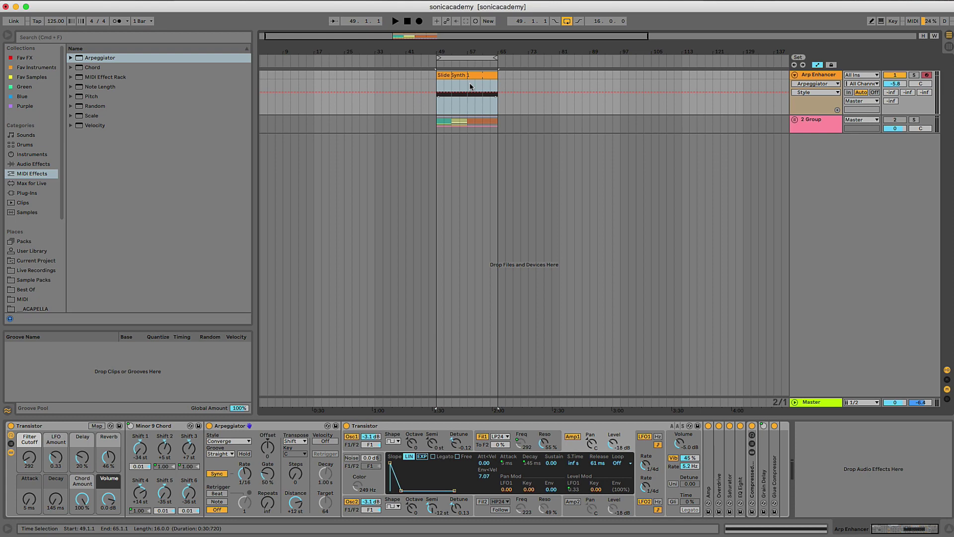
key("space")
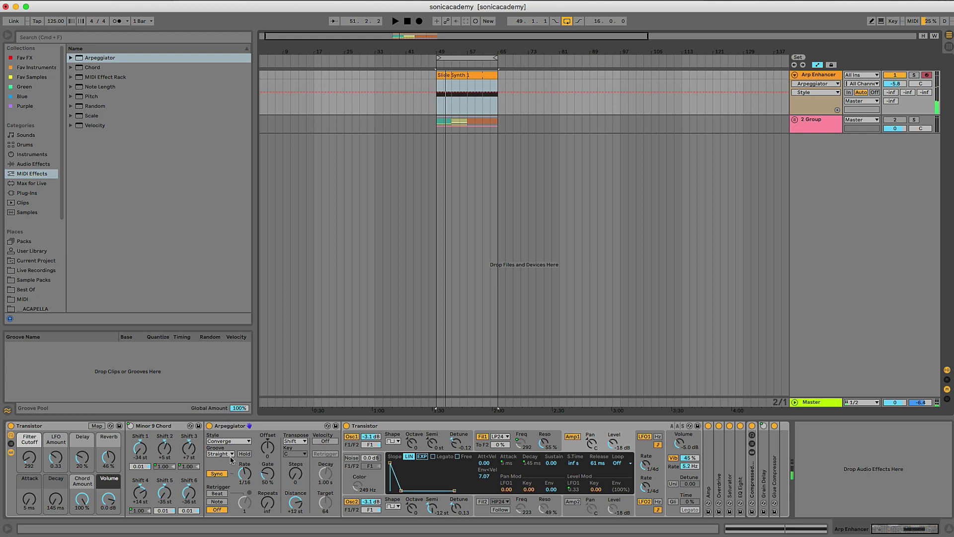
Adjust the Arpeggiator's Offset knob and audition playback from bar 49
left_click(267, 444)
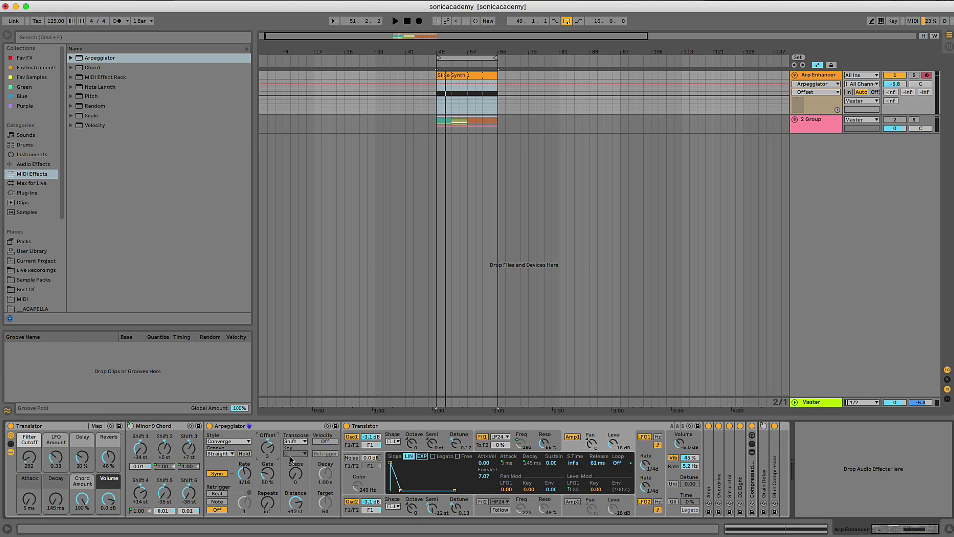
key("space")
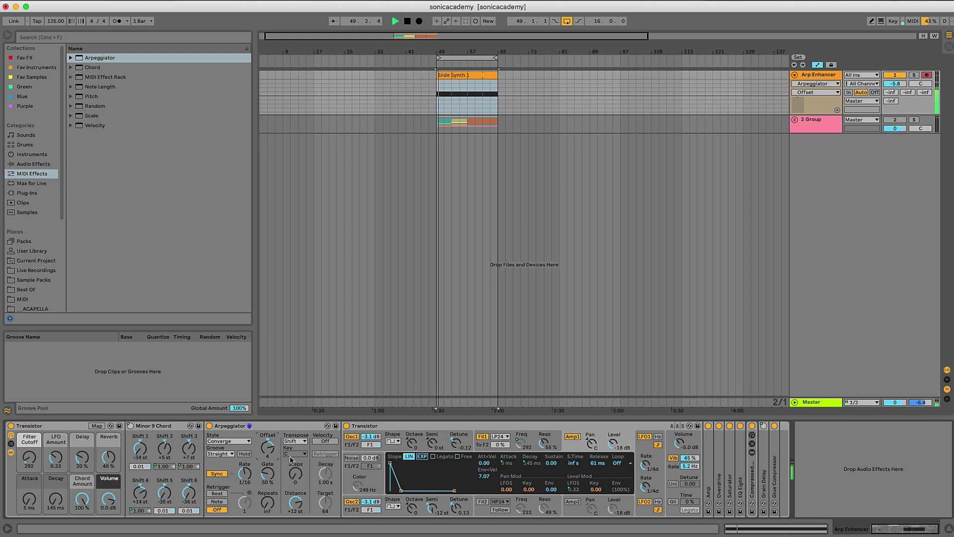
key("space")
key("space")
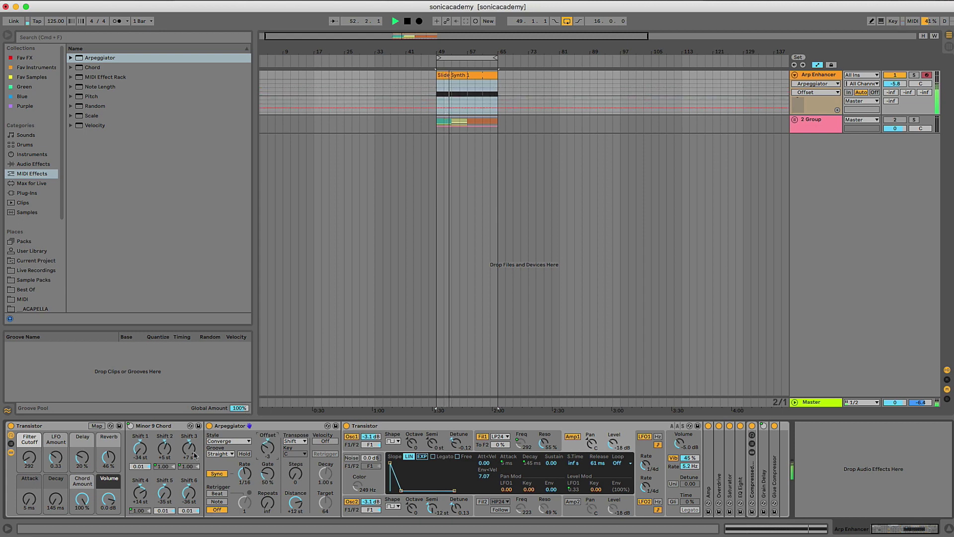
Set Shift 1 to +12 st and raise its velocity
left_click(140, 450)
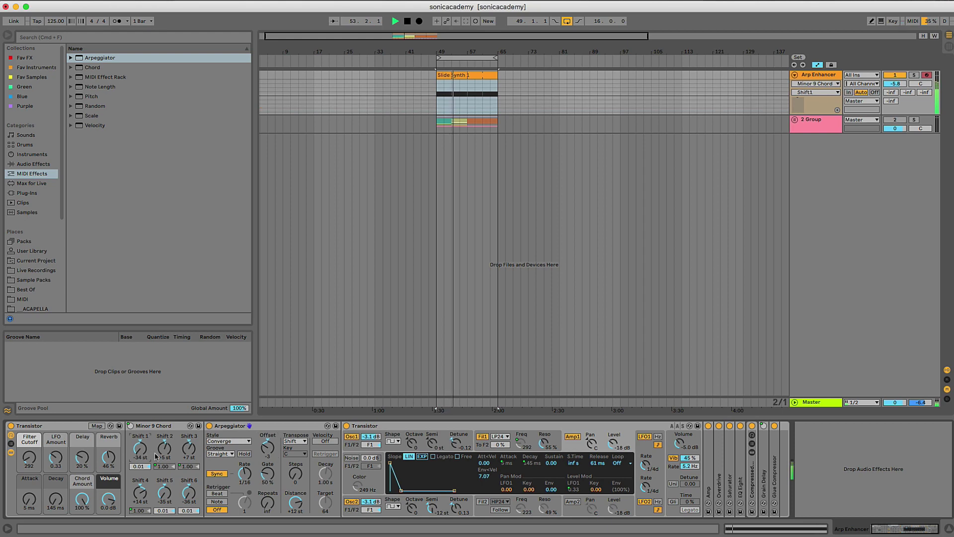
type("12")
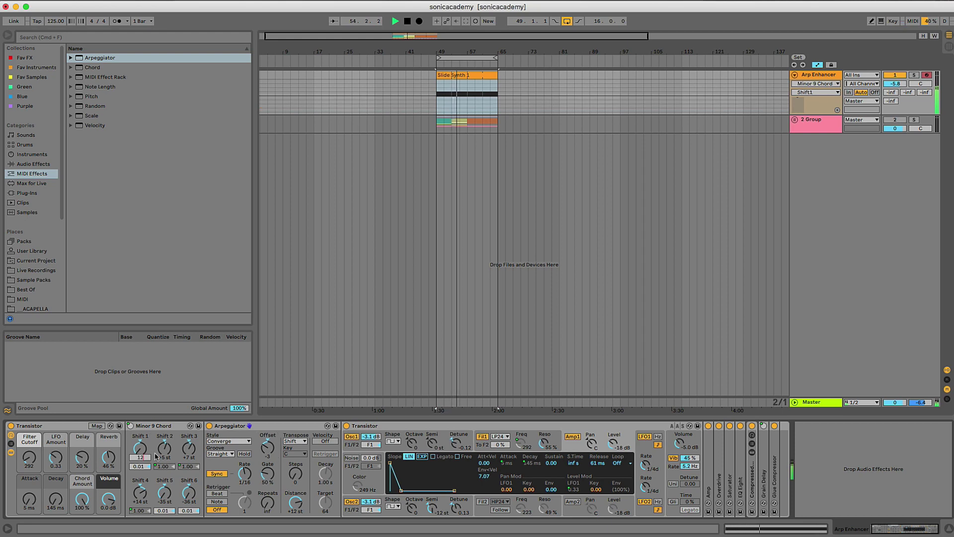
key("Return")
left_click_drag(146, 464, 146, 441)
Unmap Shift 1 and Shift 3 velocities from Chord Amount and raise Shift 3's velocity to 1.69
right_click(159, 466)
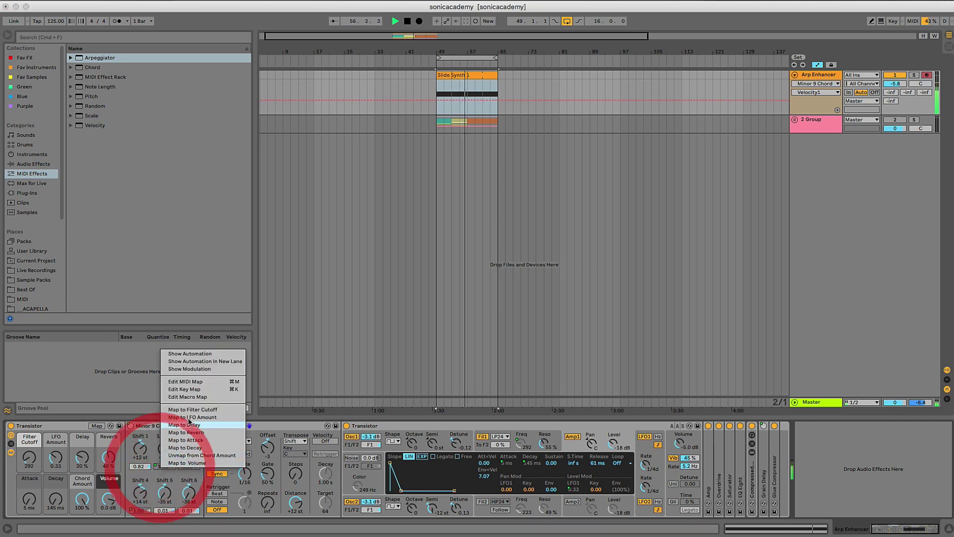
left_click(195, 456)
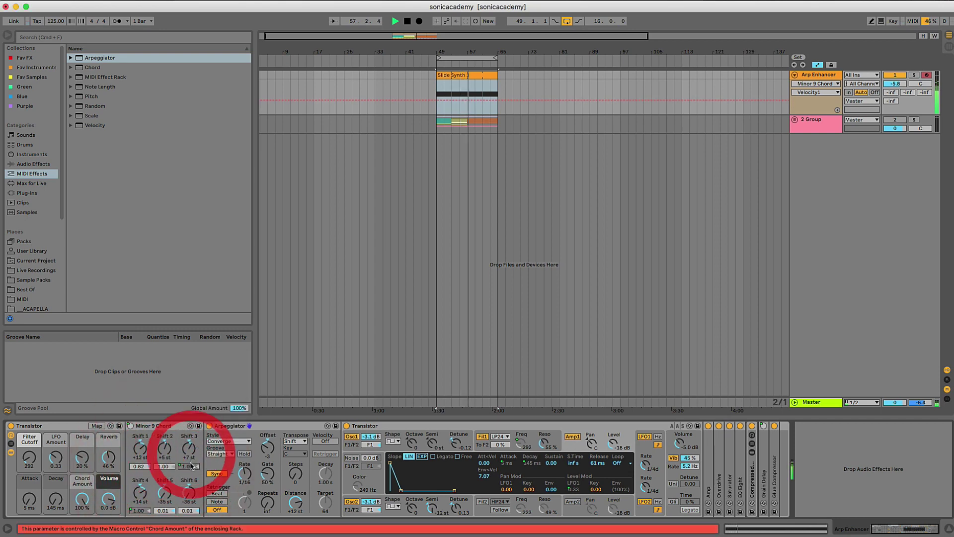
right_click(190, 466)
left_click(218, 452)
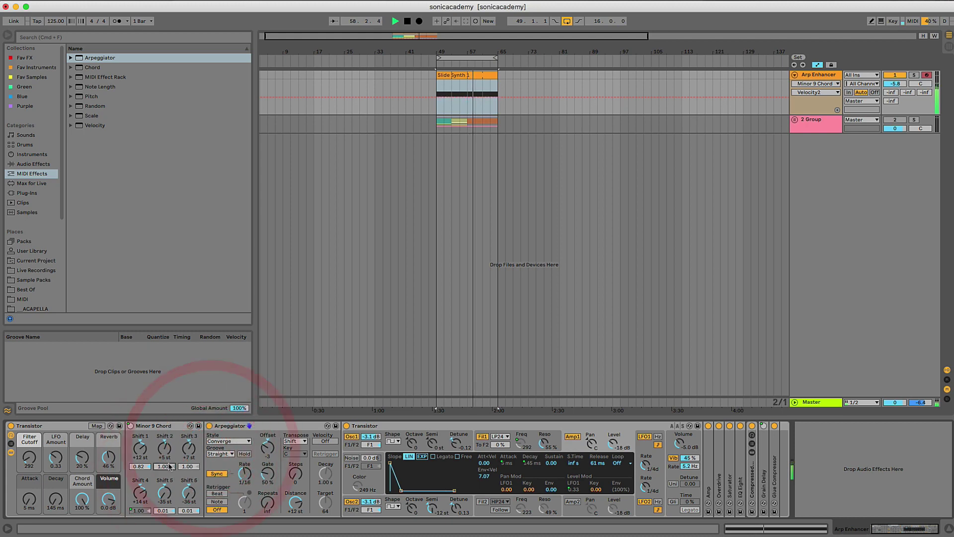
left_click_drag(170, 466, 188, 457)
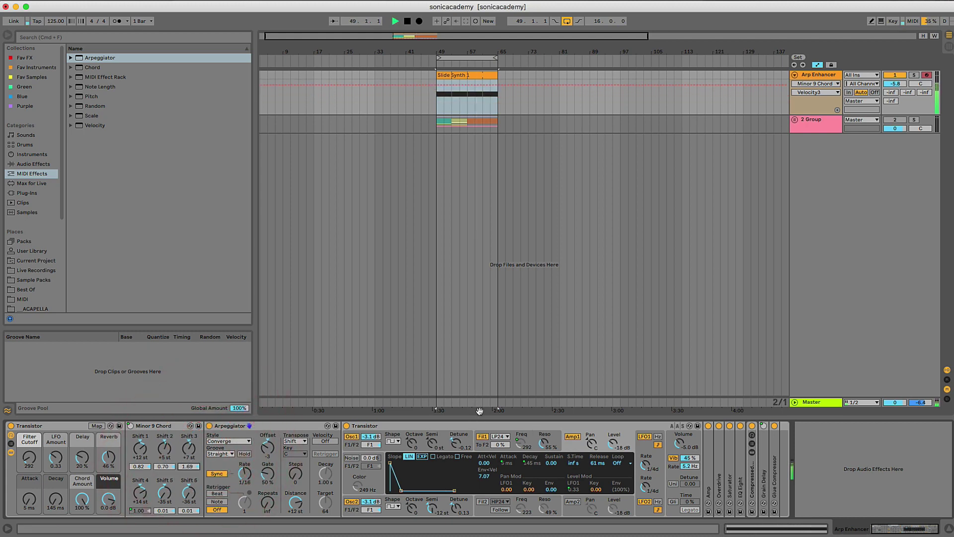
Check Transistor's filter and amp envelopes and raise Filter Cutoff to 353
left_click(482, 437)
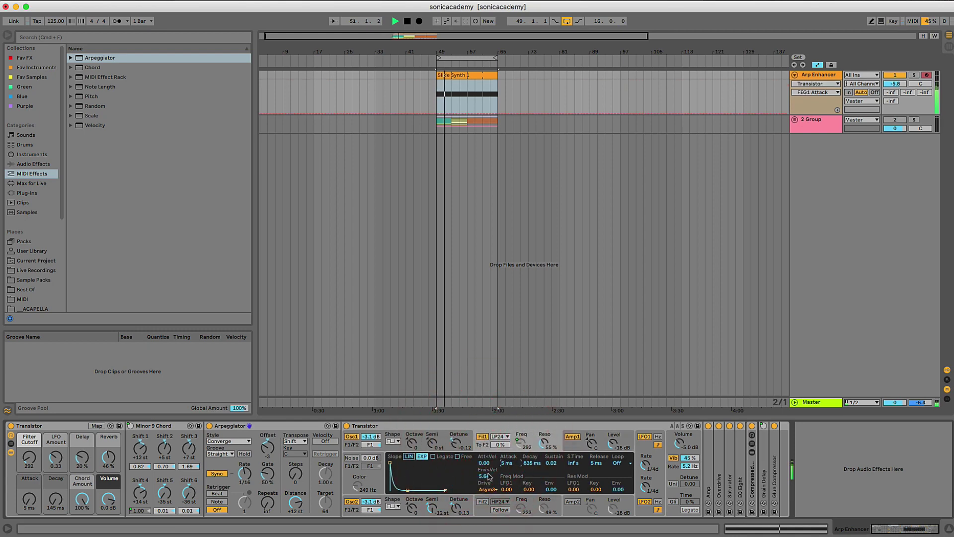
left_click(571, 440)
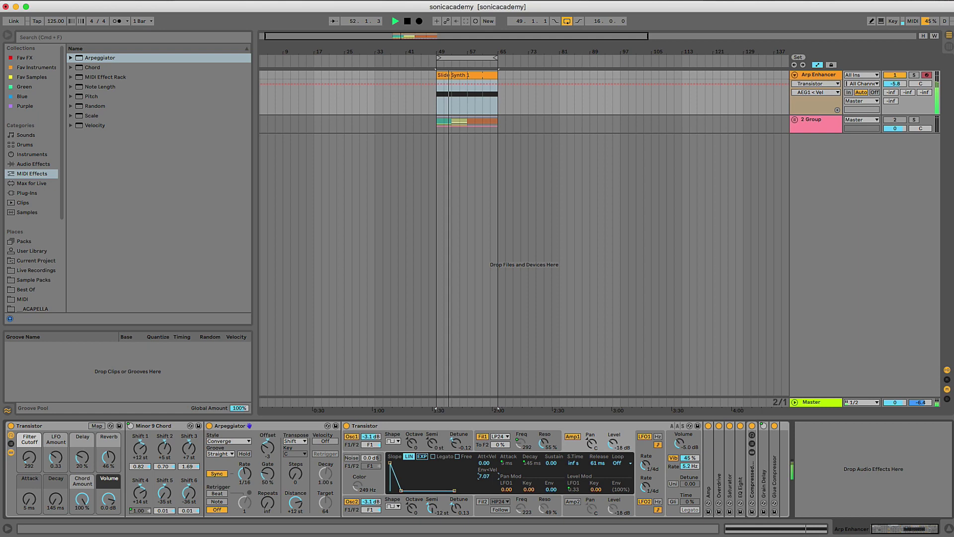
mouse_move(29, 457)
left_mouse_down()
mouse_move(29, 443)
mouse_move(29, 453)
left_mouse_up()
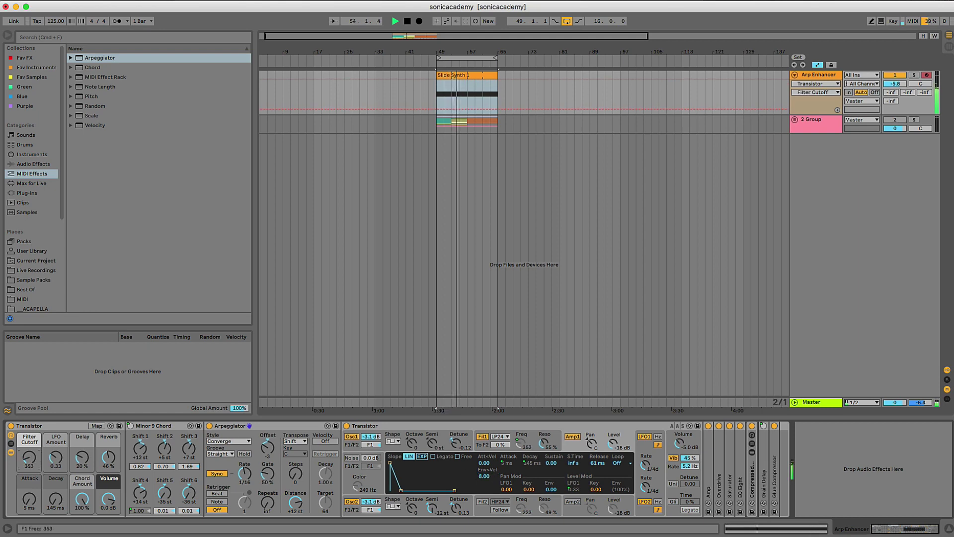
Stop playback, drop Shift 1's velocity to 0.01 and lower Shift 2 to +3 st
left_click(145, 449)
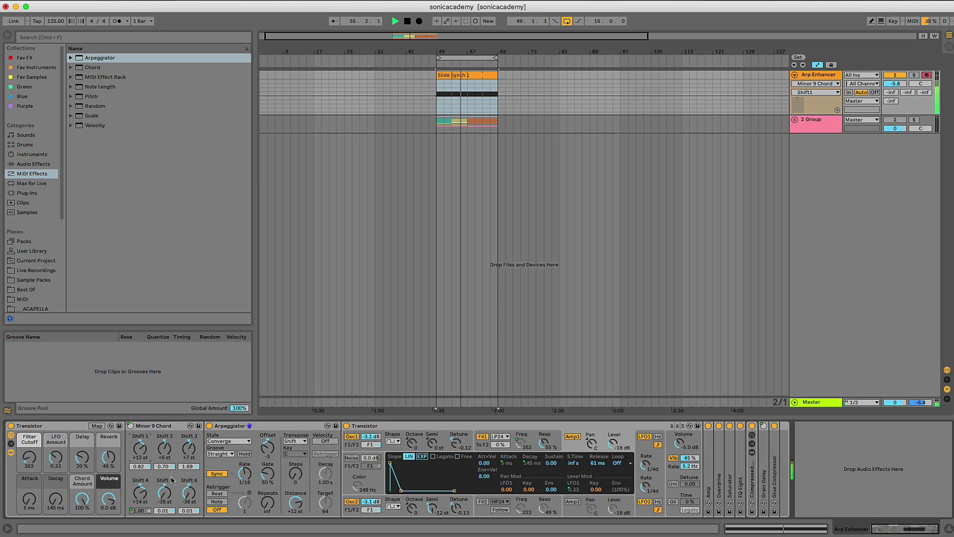
key("space")
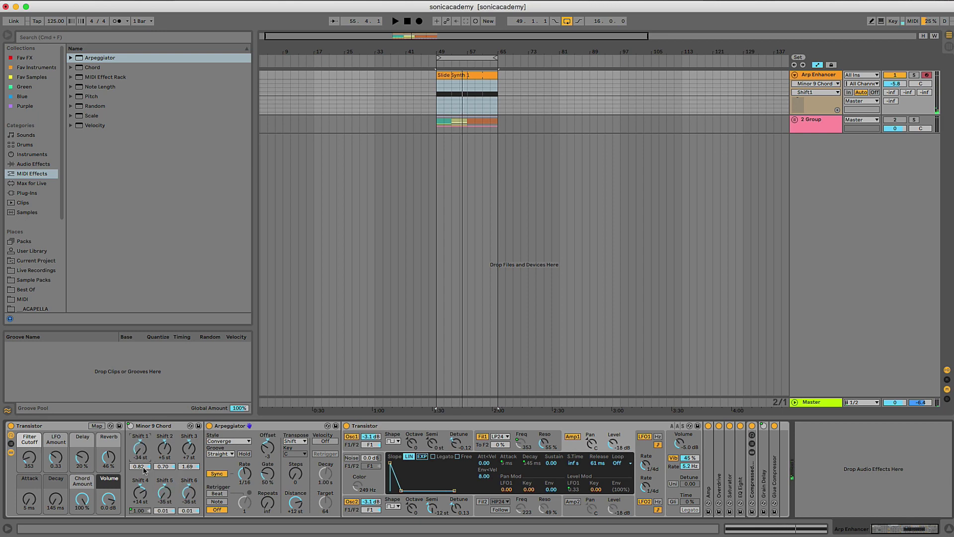
left_click_drag(144, 469, 146, 474)
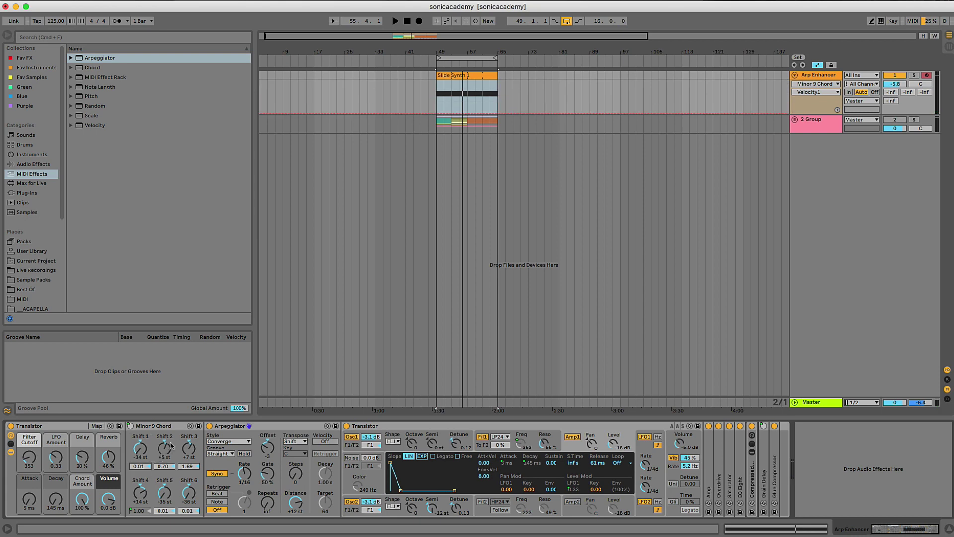
left_click_drag(172, 445, 172, 449)
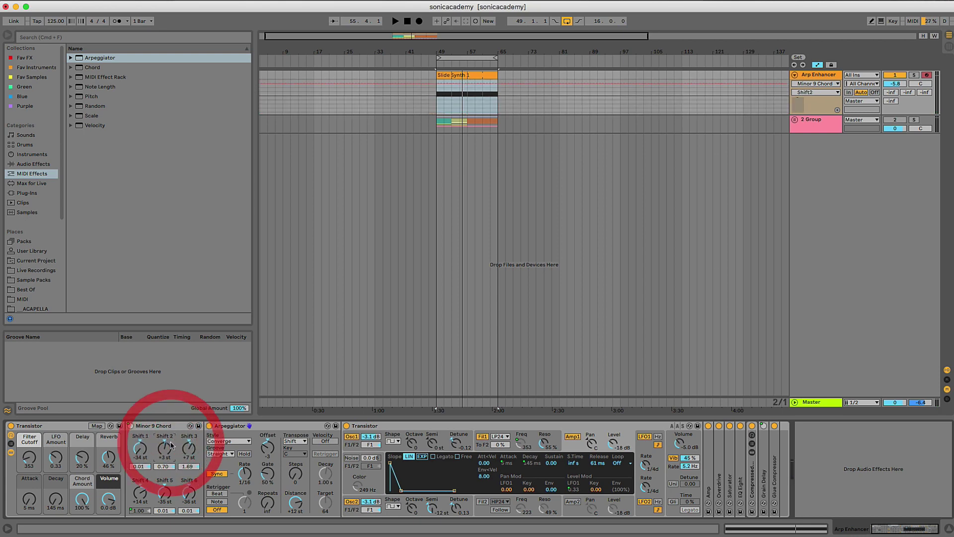
Open the Slide Synth 1 clip in the piano roll and play it
double_click(450, 76)
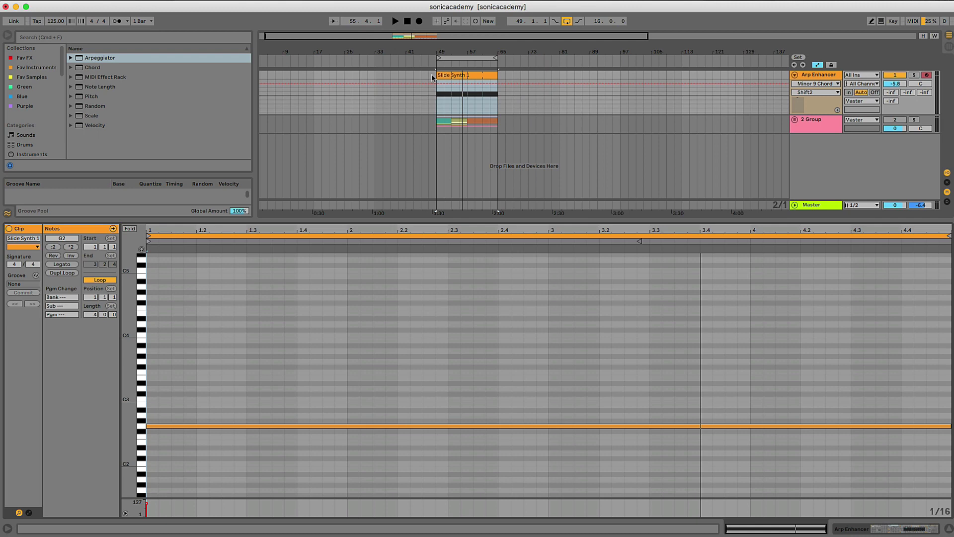
left_click(800, 78)
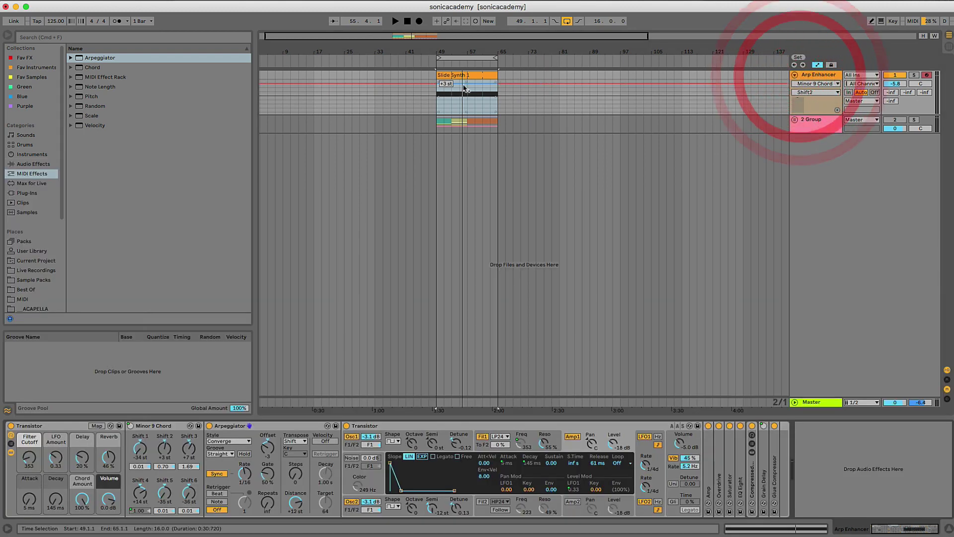
left_click(476, 78)
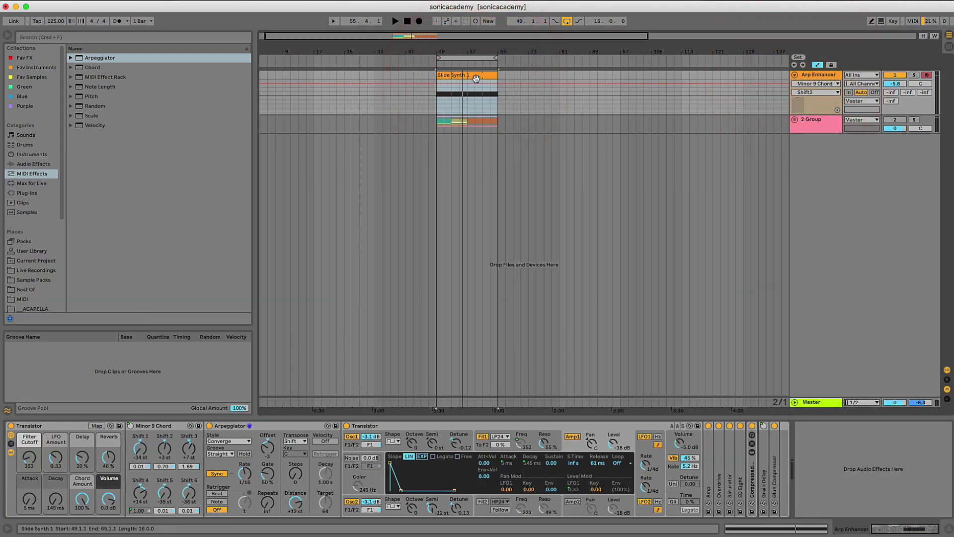
double_click(475, 78)
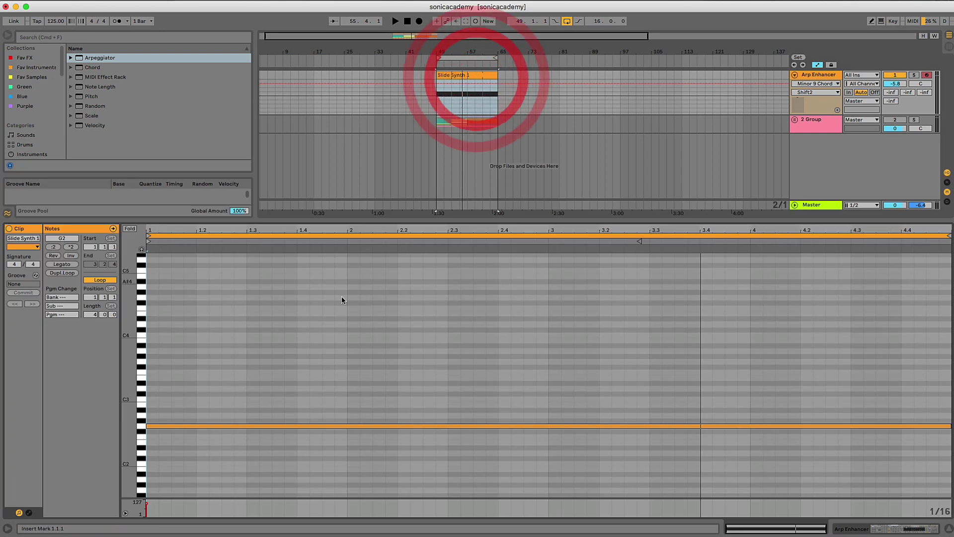
left_click_drag(255, 347, 243, 497)
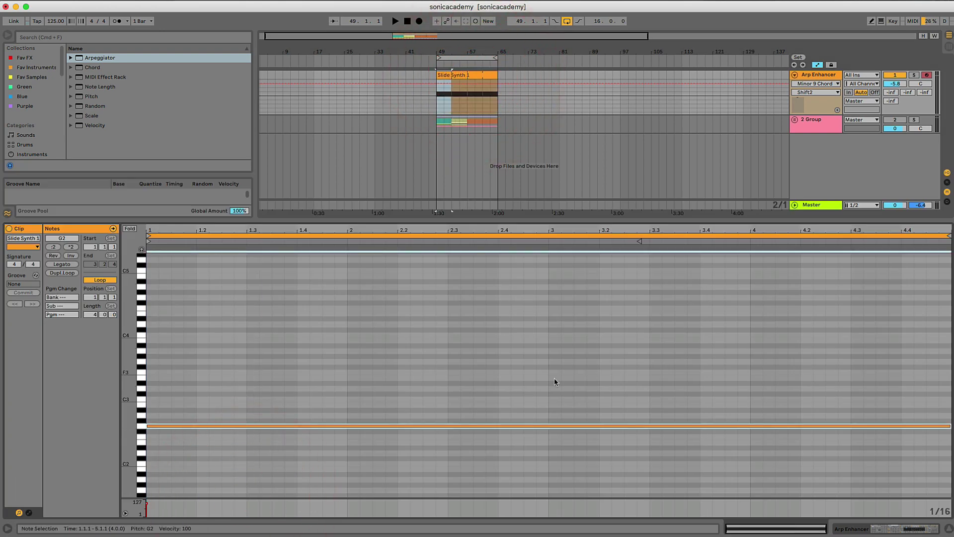
scroll(594, 385, "down", 1)
scroll(595, 385, "up", 2)
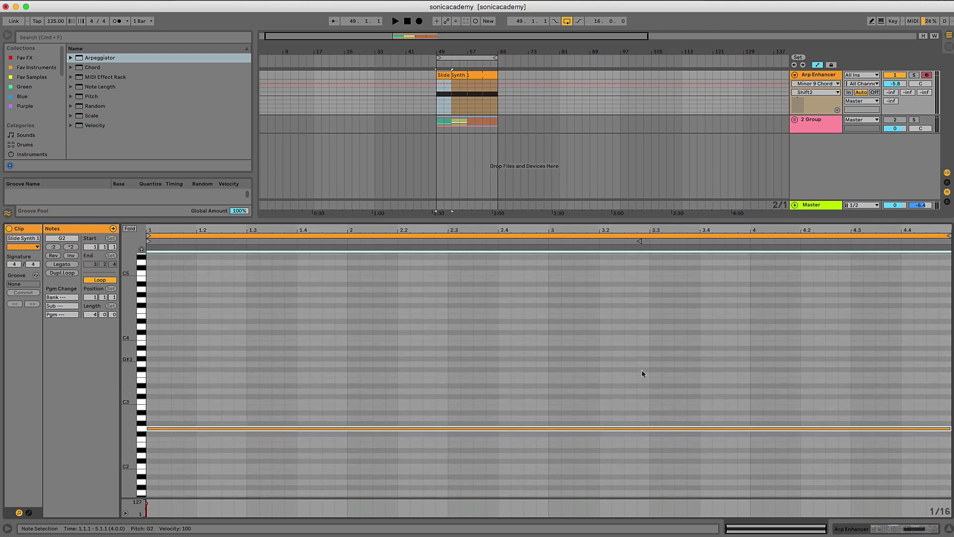
key("space")
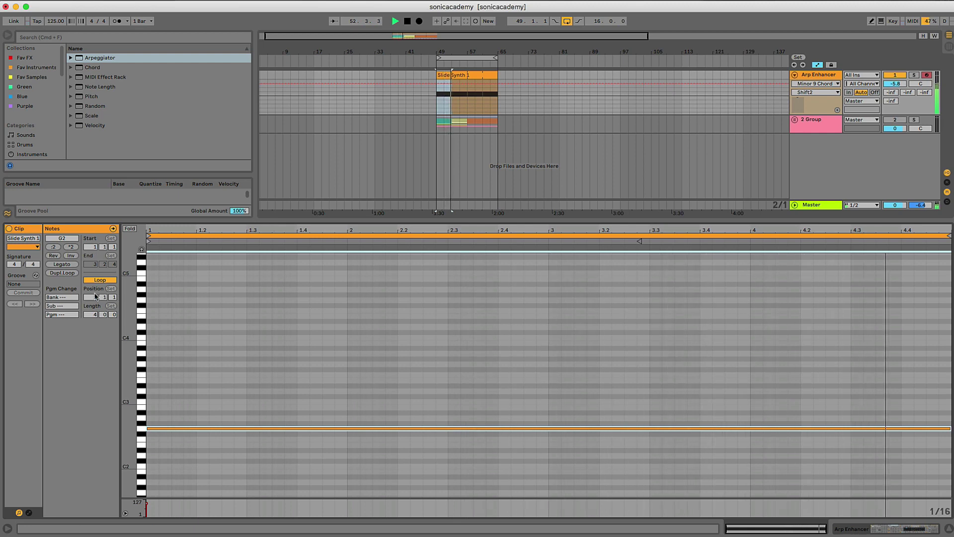
Set the clip's loop length to 1 bar, then audition it with the Arp Enhancer devices shown
left_click(93, 313)
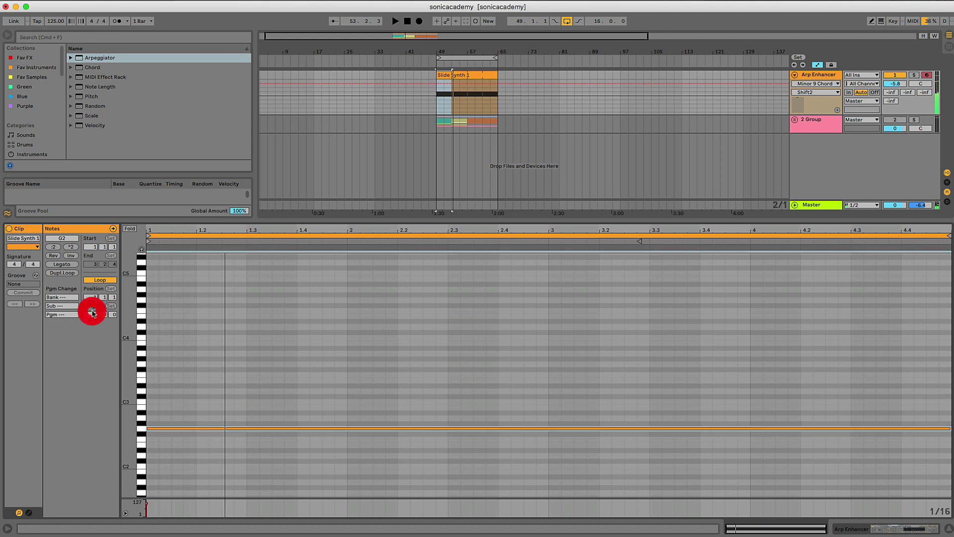
type("1")
key("Return")
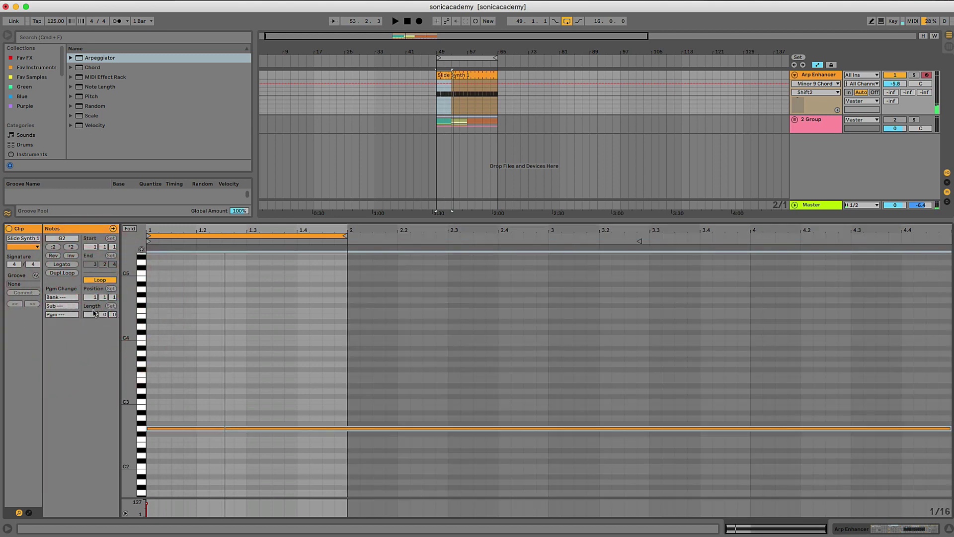
left_click(826, 77)
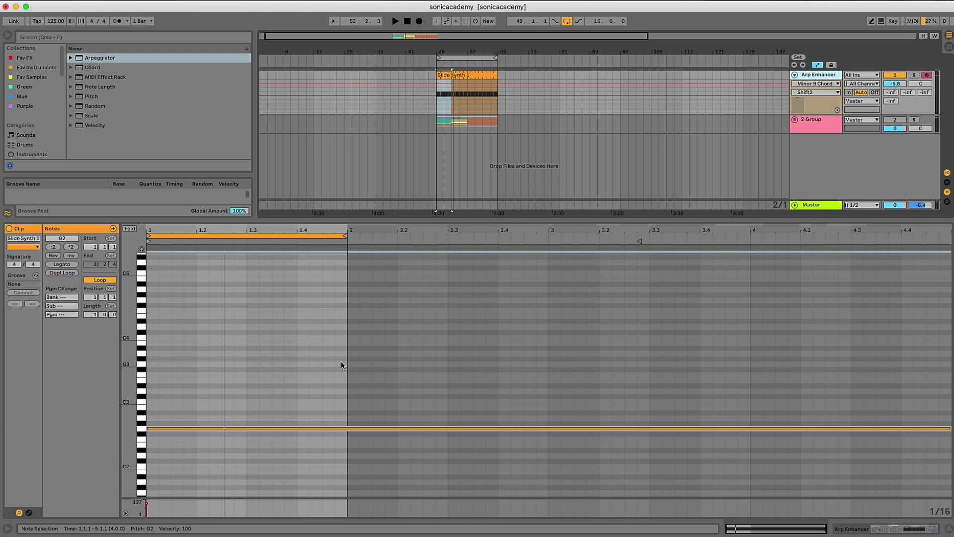
key("space")
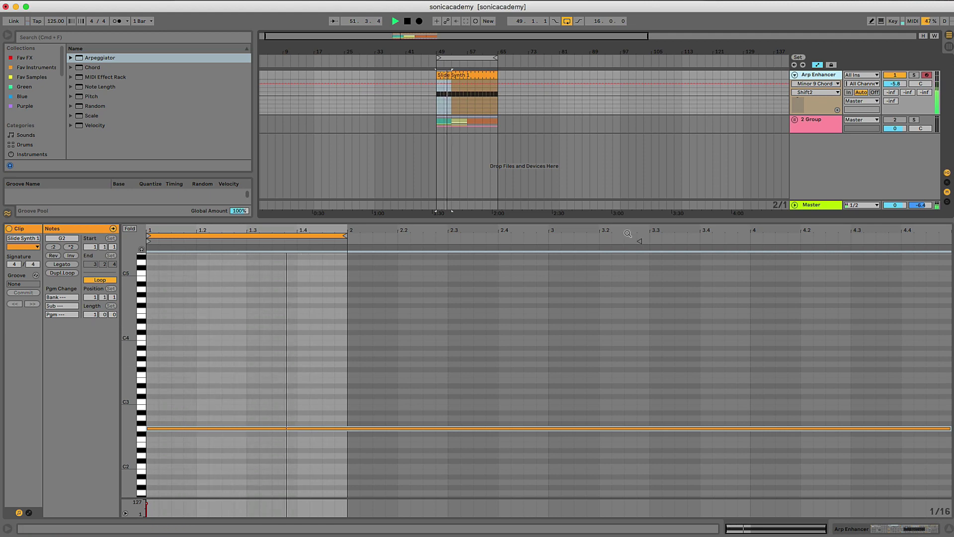
key("space")
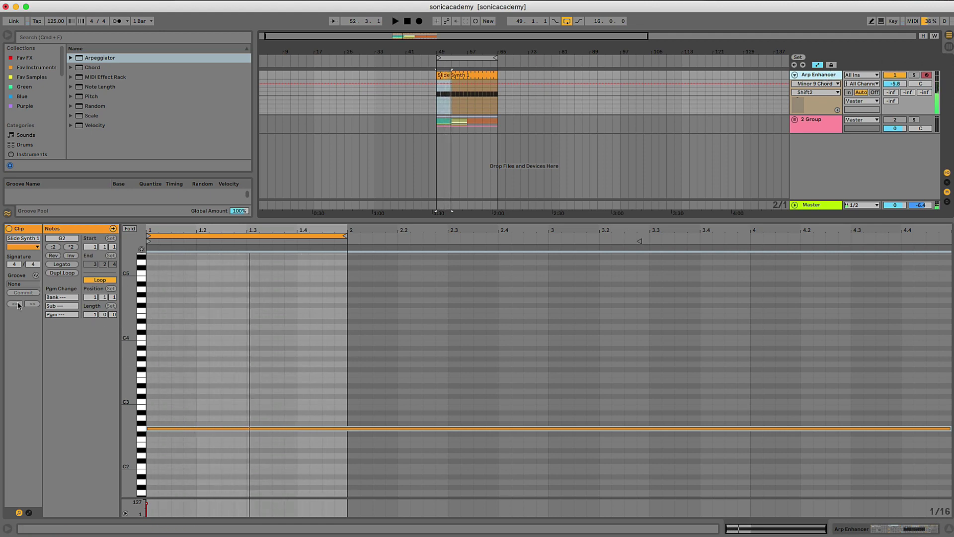
Turn off Arpeggiator Retrigger, adjust Repeats, and try Minor transpose mode with new steps and distance
double_click(809, 78)
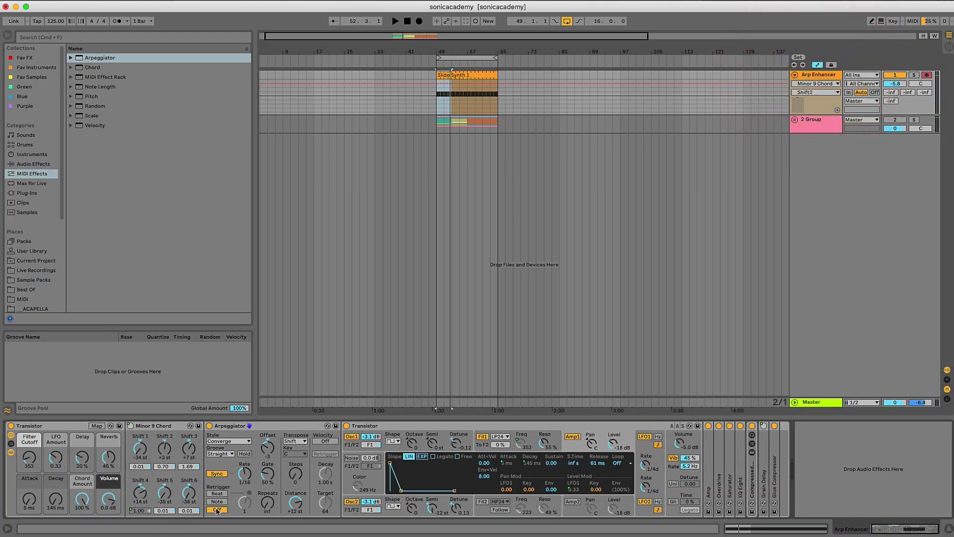
left_click(216, 510)
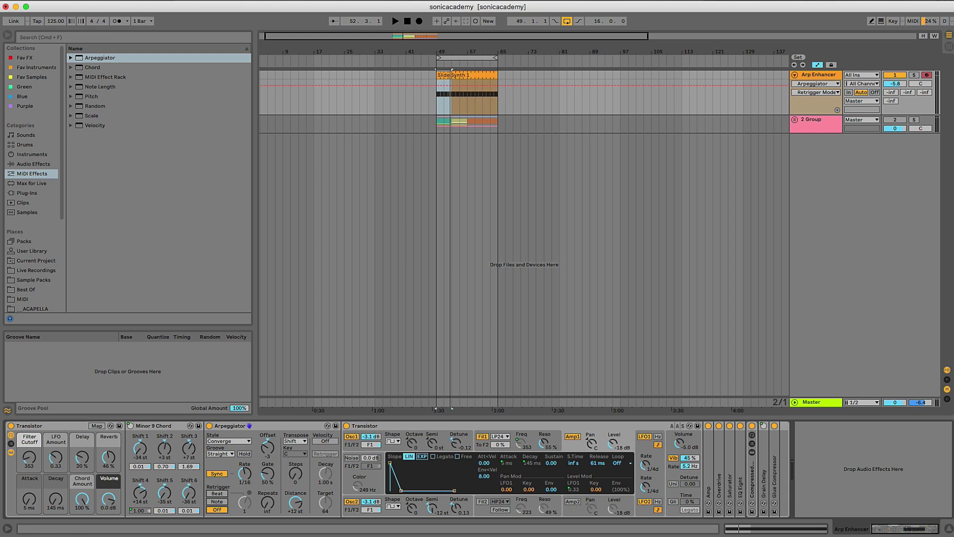
left_click_drag(268, 502, 267, 504)
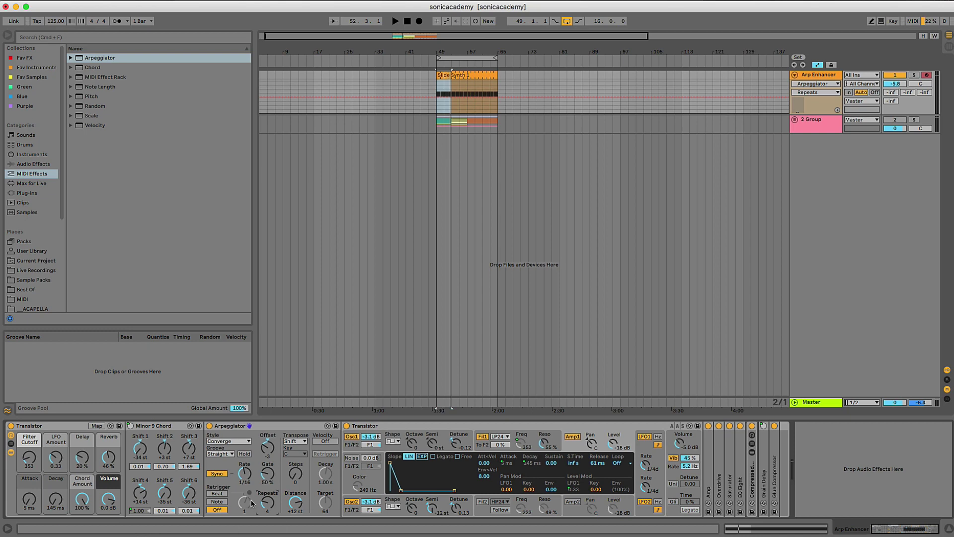
left_click(302, 442)
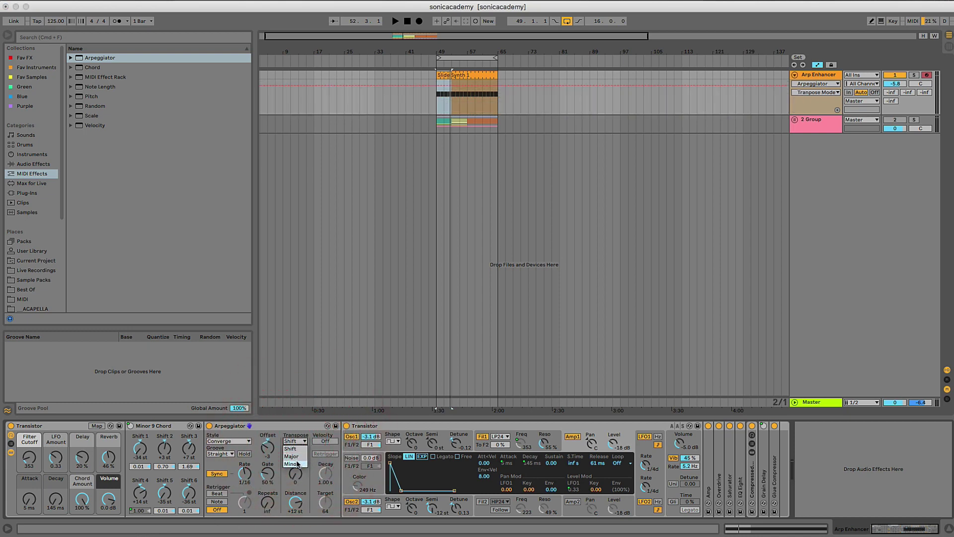
left_click(299, 427)
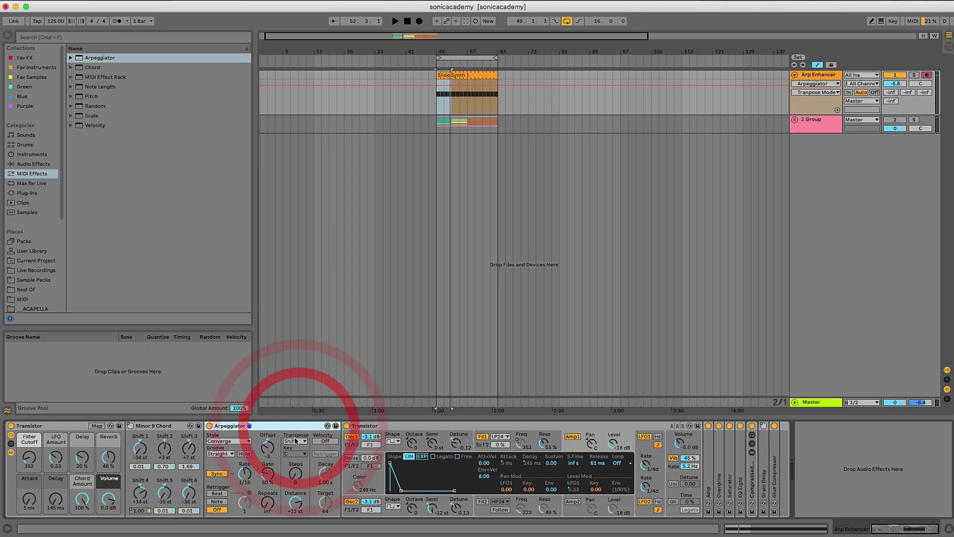
left_click(294, 434)
left_click(296, 504)
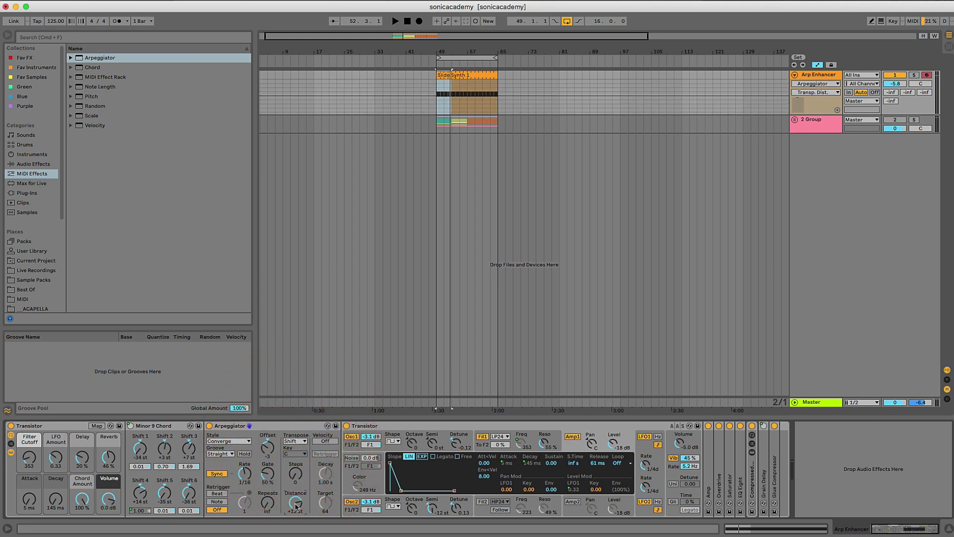
left_click(291, 472)
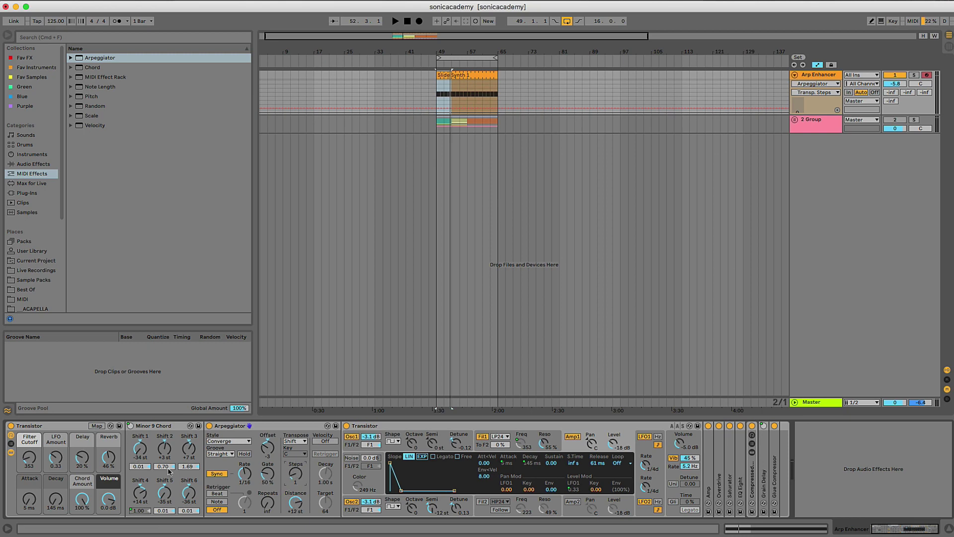
key("space")
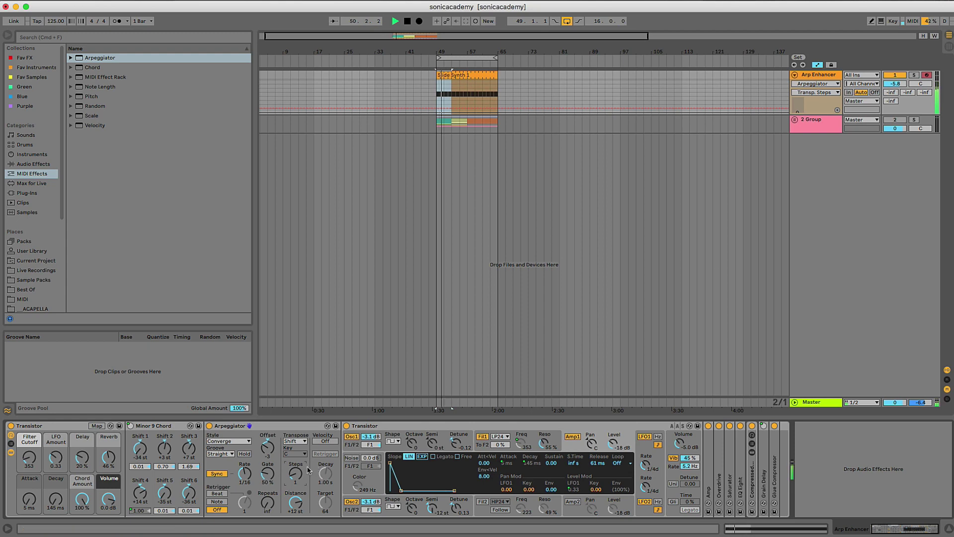
Set the Arpeggiator transpose key to G with +2 st distance and audition it
left_click(294, 452)
left_click(294, 453)
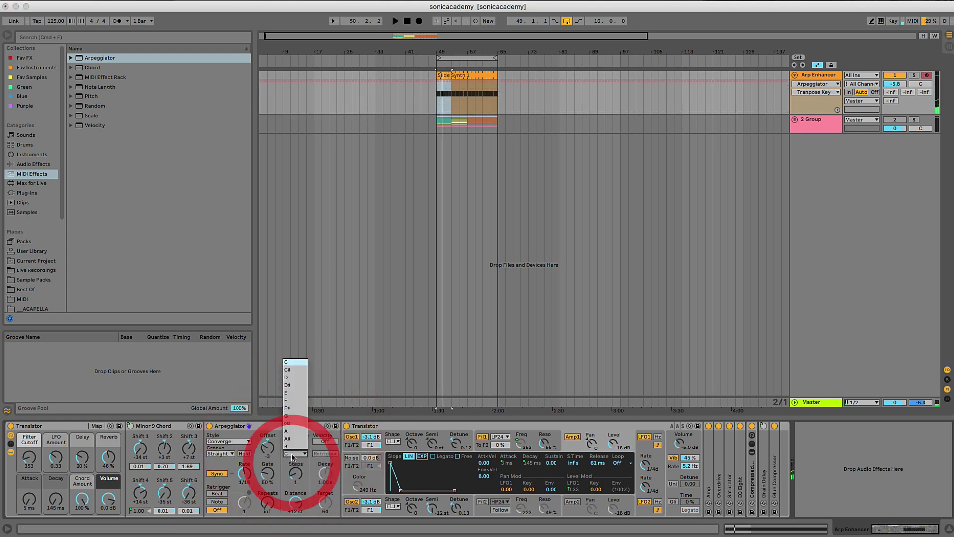
left_click(288, 416)
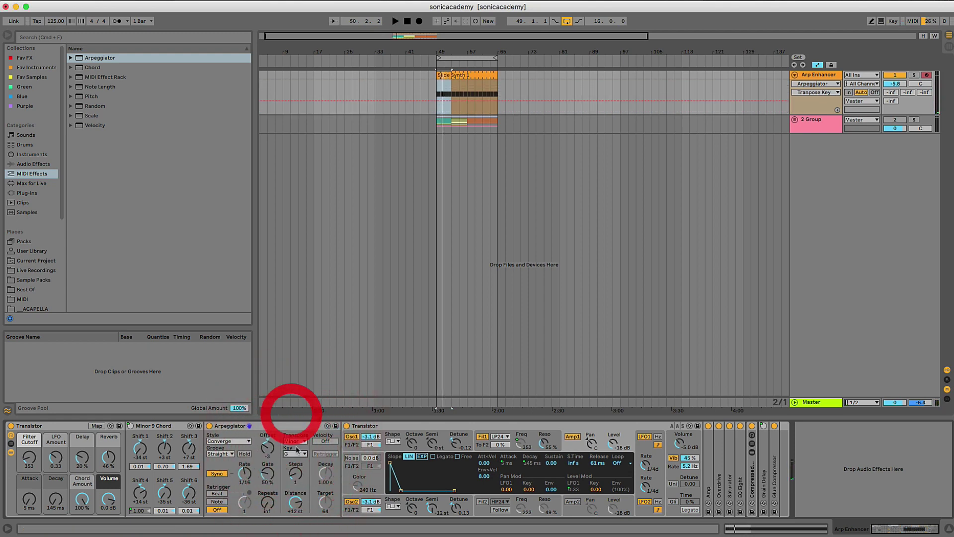
left_click(302, 510)
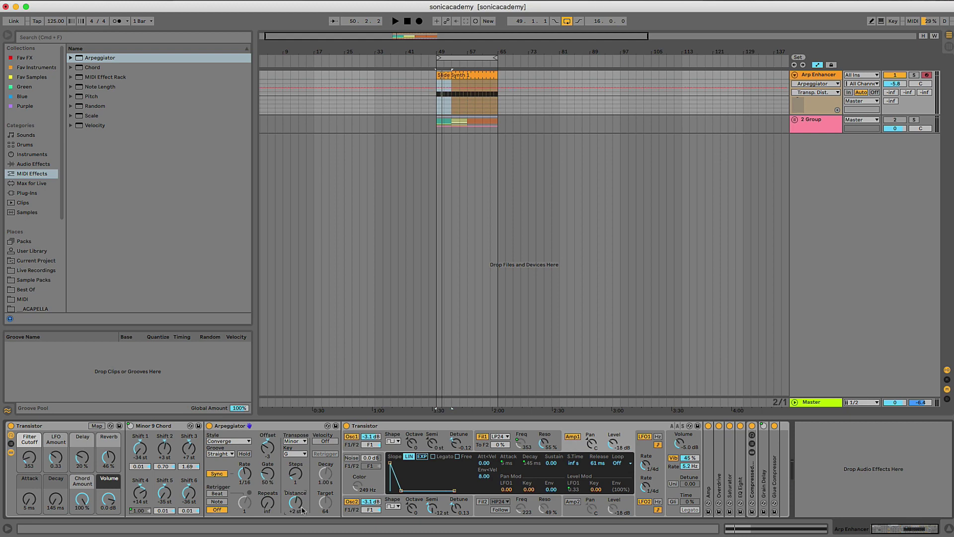
key("space")
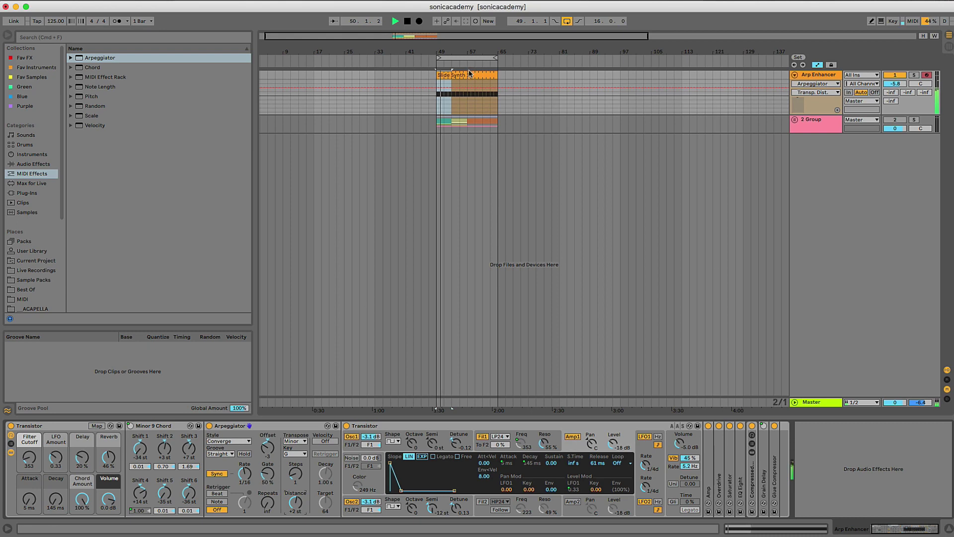
key("space")
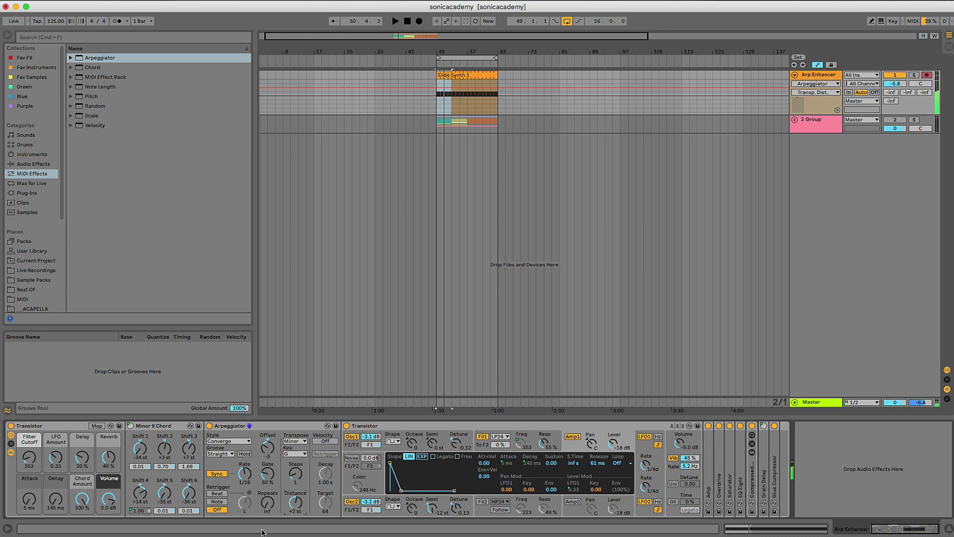
Return Arpeggiator Transpose to Shift mode with steps and distance reset to 0
left_click(295, 440)
left_click(295, 446)
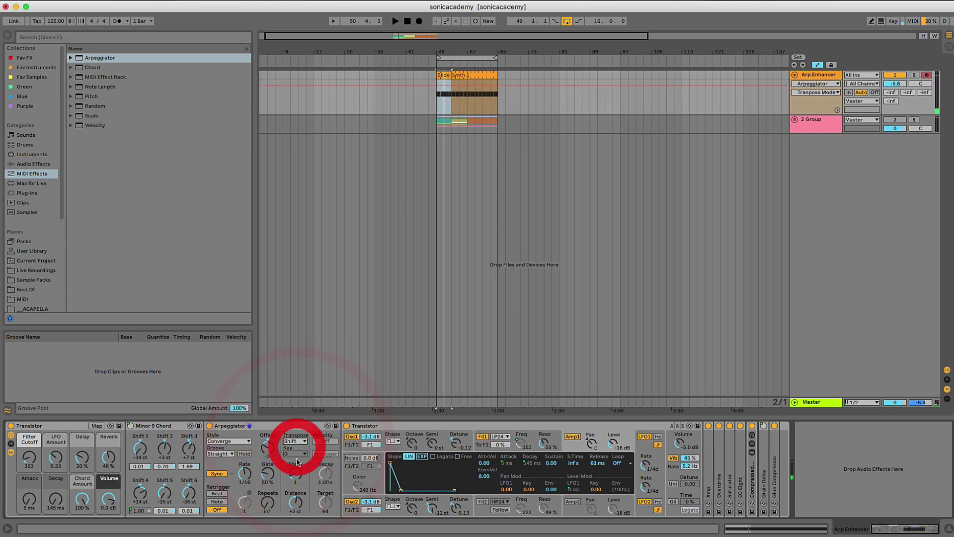
left_click_drag(296, 474, 294, 498)
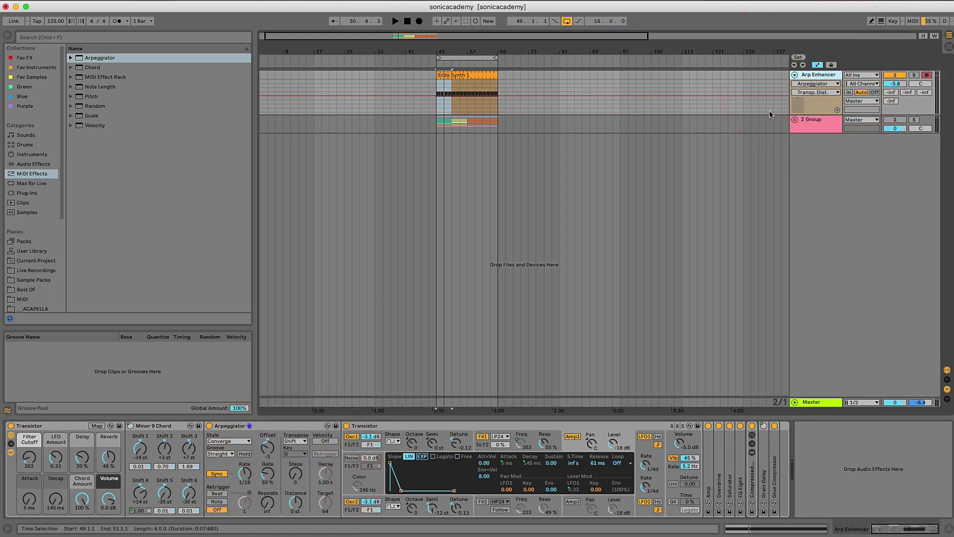
Insert a new MIDI track taking its input from Arp Enhancer / Post FX
key("super+shift+t")
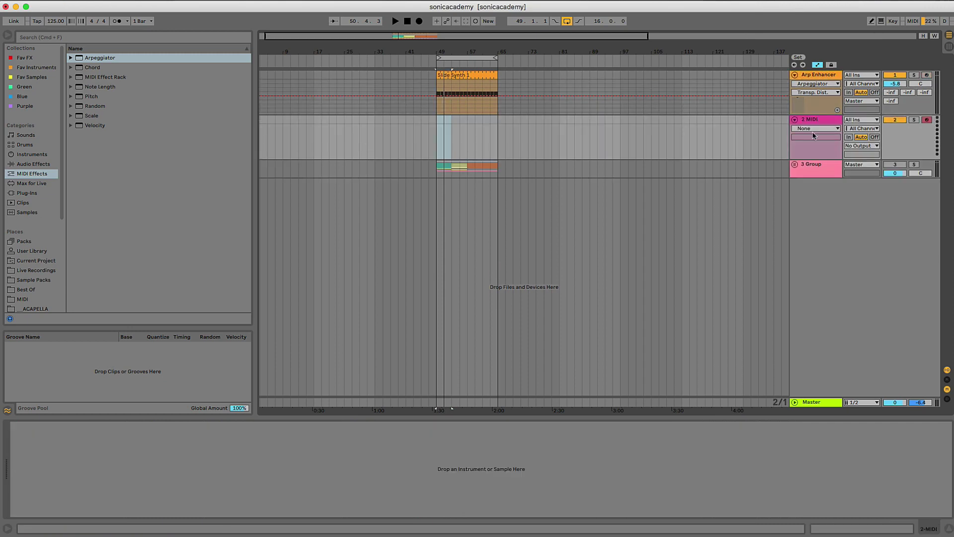
left_click(853, 121)
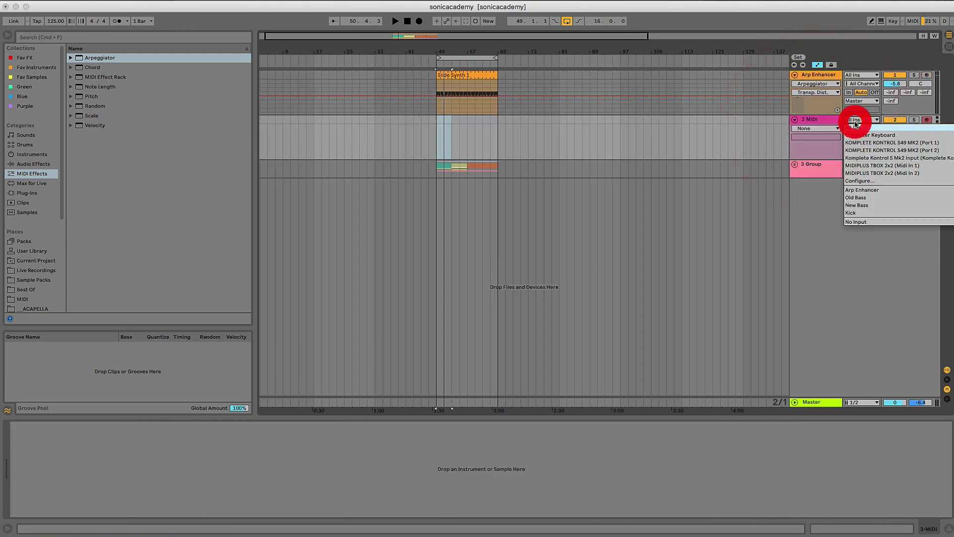
left_click(857, 190)
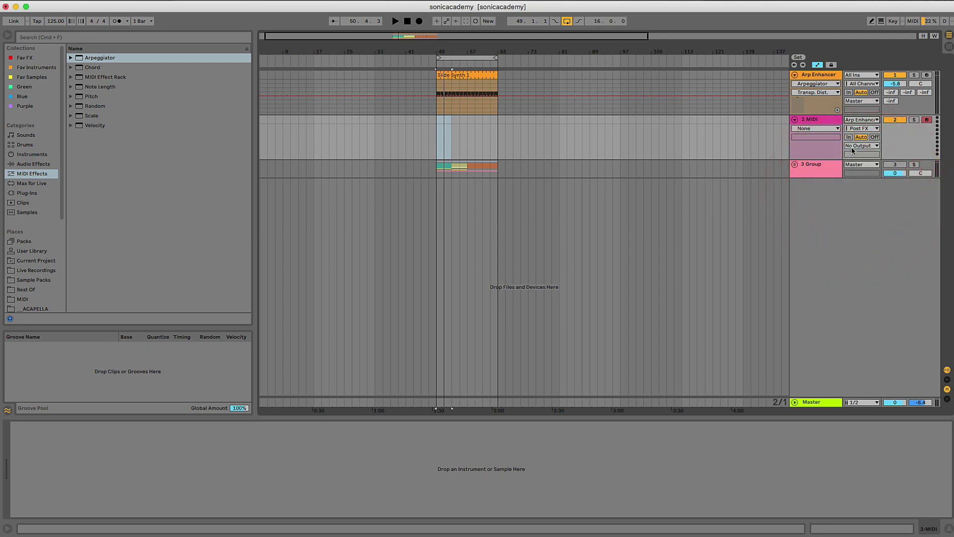
left_click(856, 129)
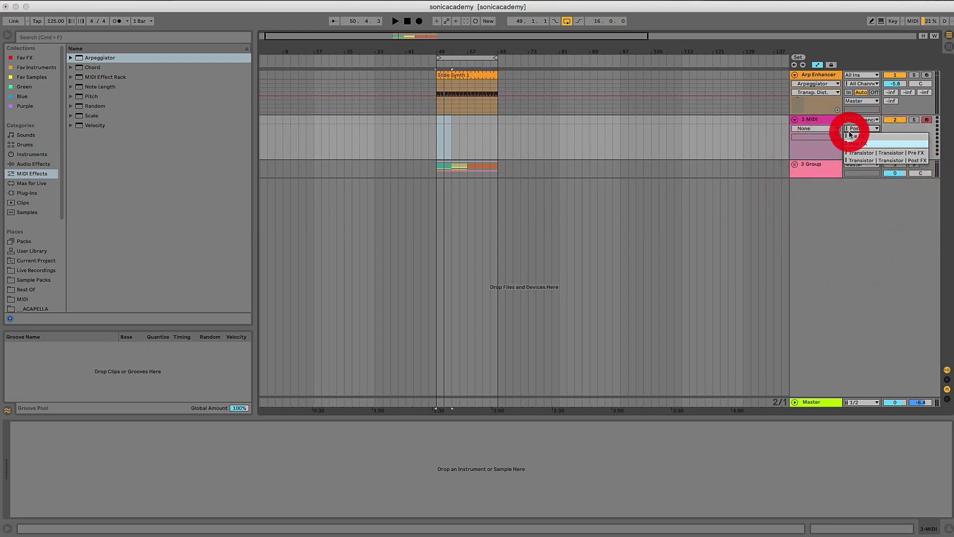
left_click(862, 160)
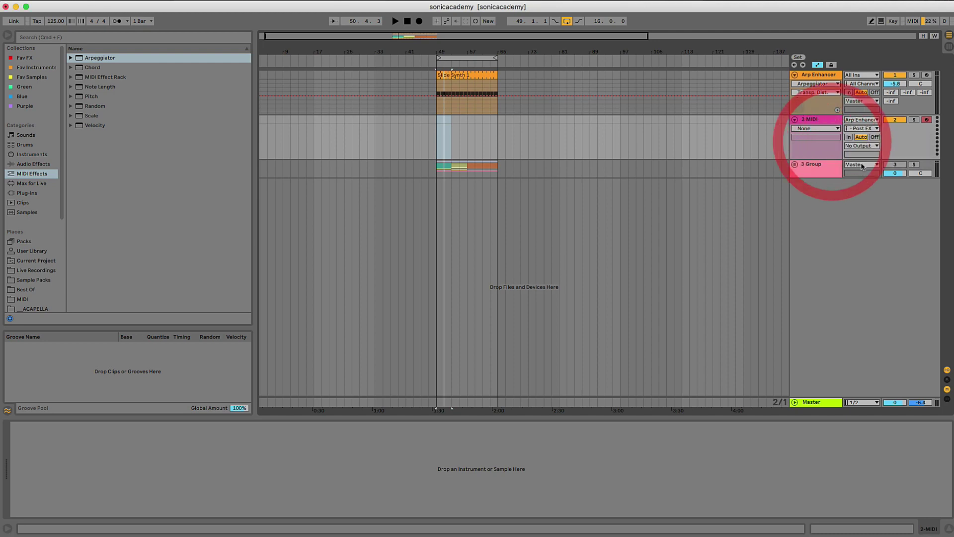
left_click(862, 146)
left_click(862, 185)
Set 2 MIDI's monitor to In, arm it, and record the arpeggio from bar 49
left_click(813, 122)
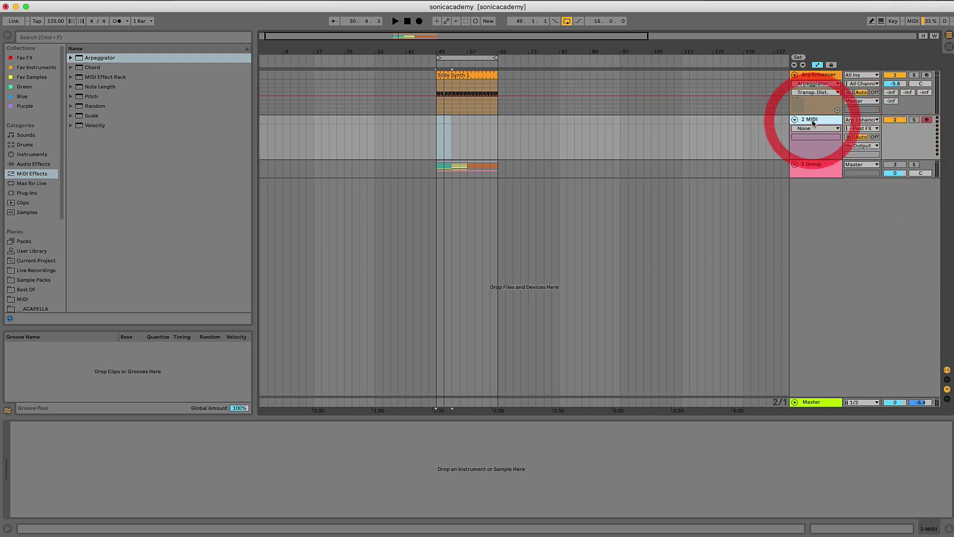
left_click(478, 74)
left_click(418, 21)
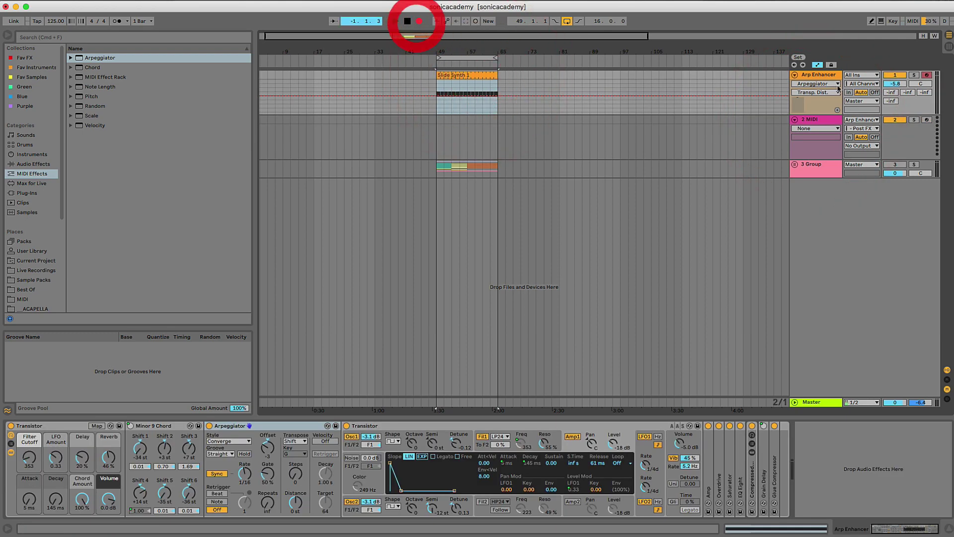
left_click(848, 137)
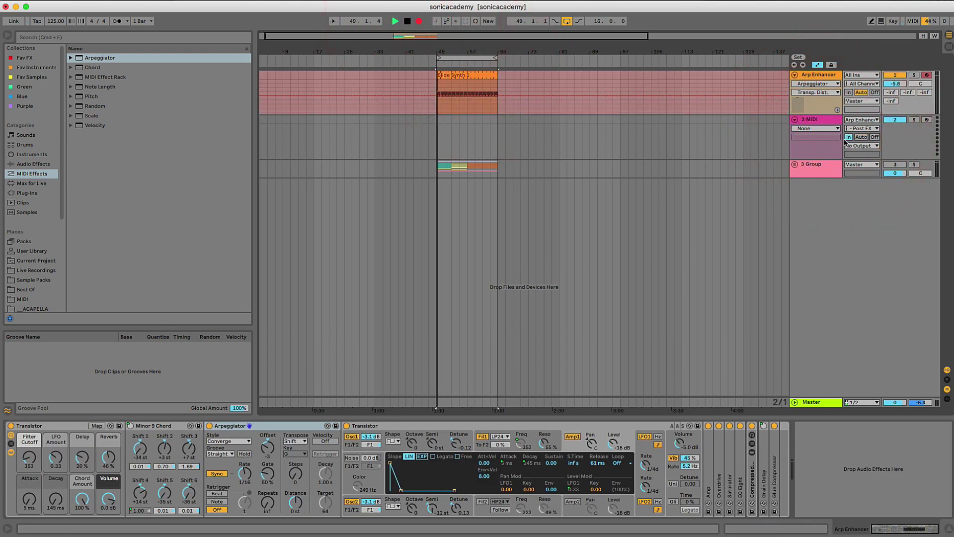
left_click(927, 121)
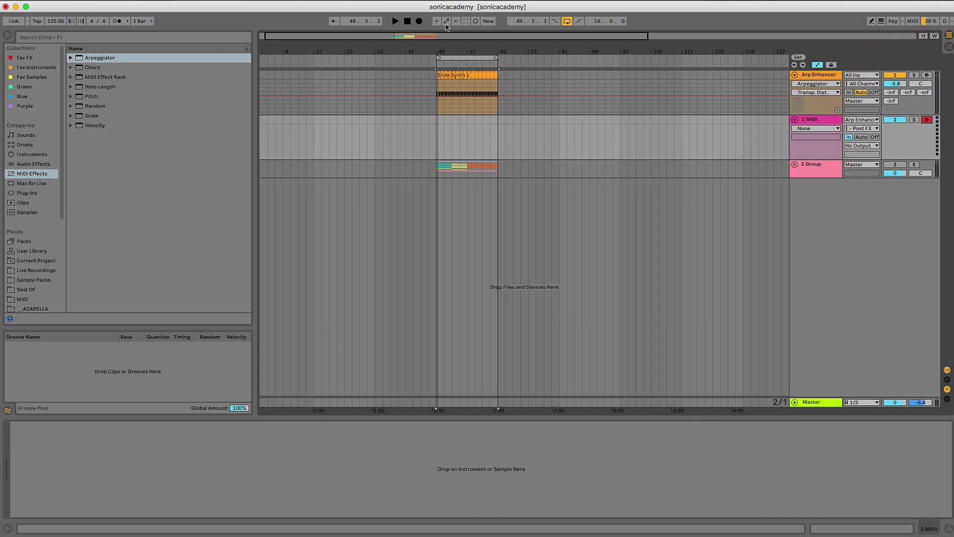
left_click(419, 22)
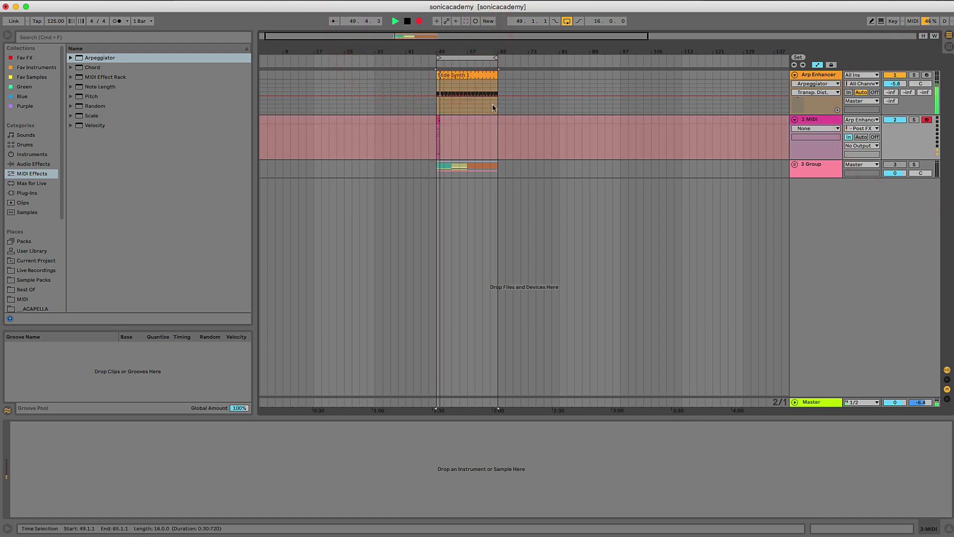
Stop recording and open the recorded clip in the piano roll with Fold enabled
key("space")
double_click(439, 122)
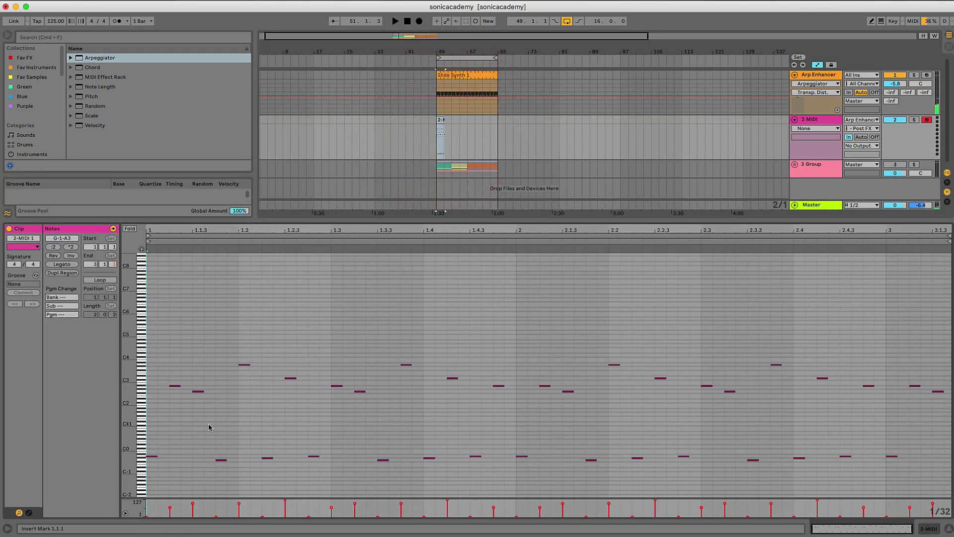
left_click_drag(135, 415, 142, 251)
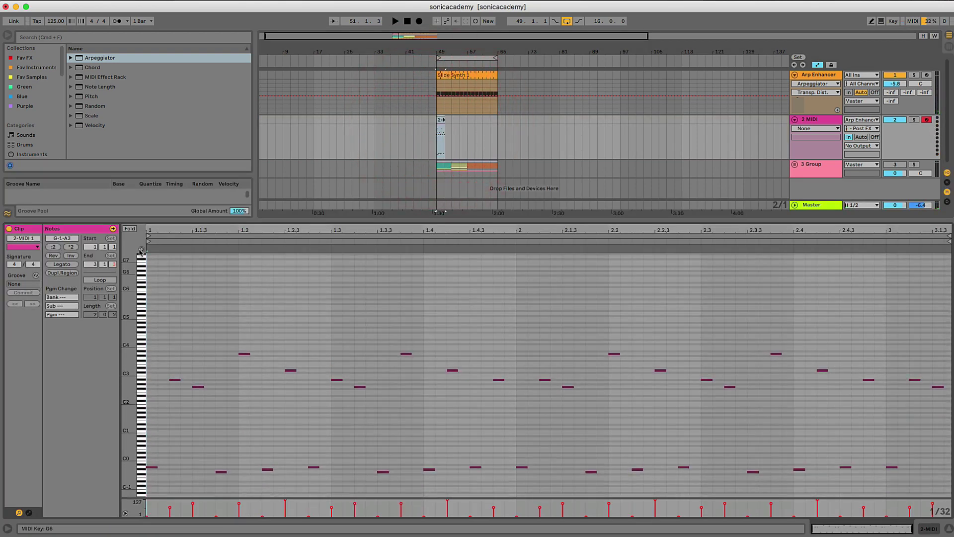
left_click(130, 229)
Delete the low A-1, G#-1 and G-1 notes from the recorded clip
left_click(140, 308)
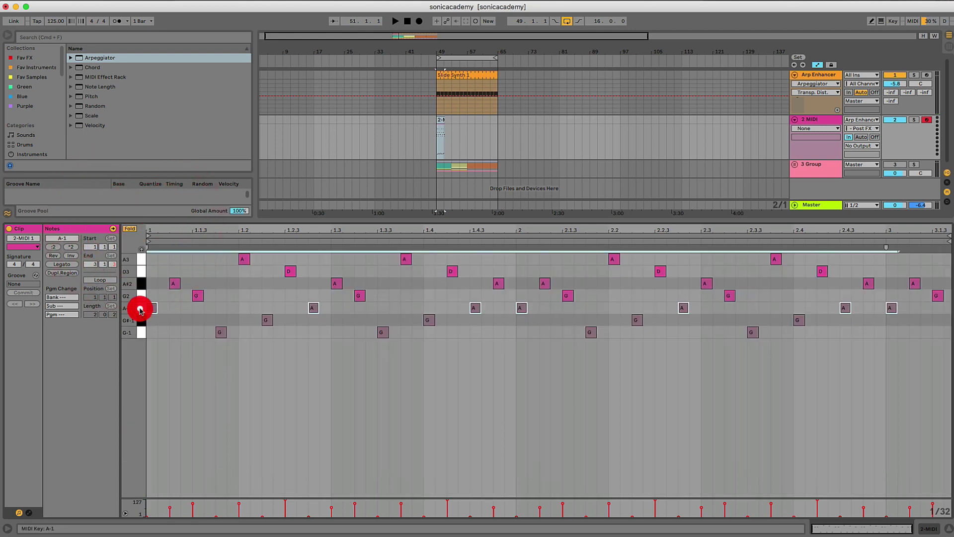
left_click(140, 320, "shift")
left_click(140, 332, "shift")
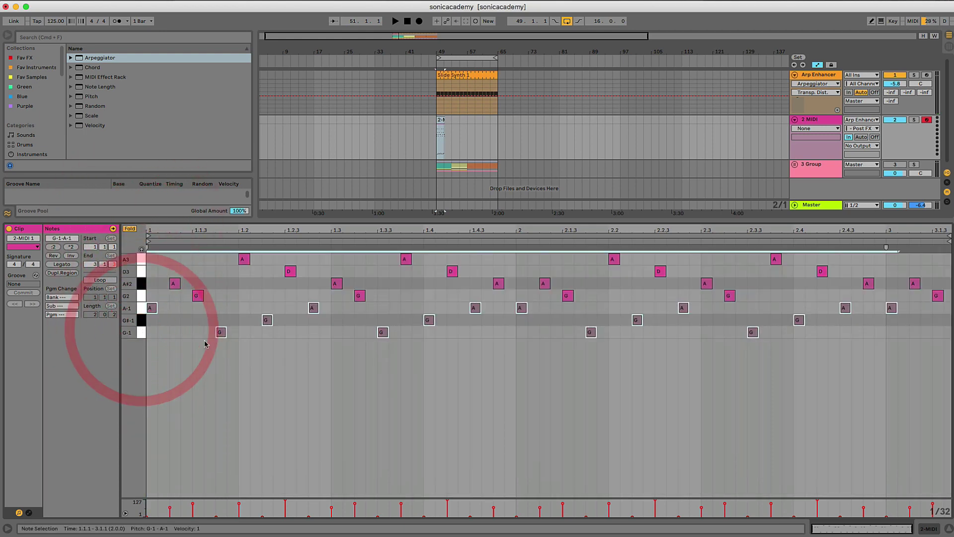
left_click(236, 362)
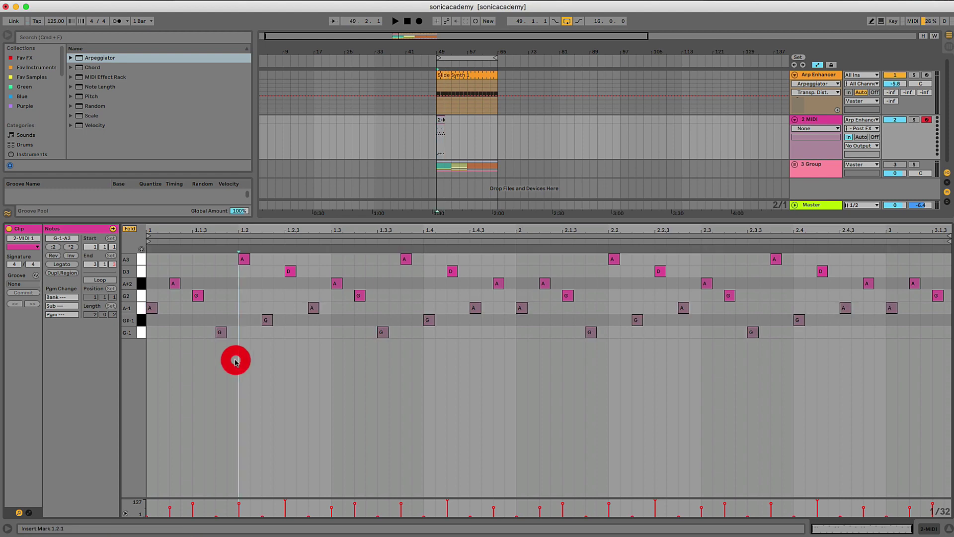
left_click(150, 308)
left_click(140, 320, "shift")
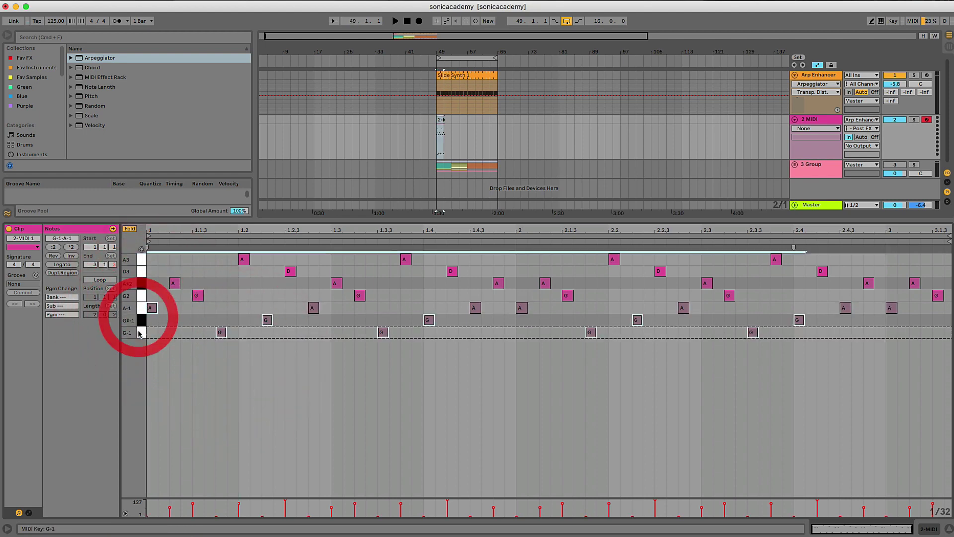
left_click(140, 332, "shift")
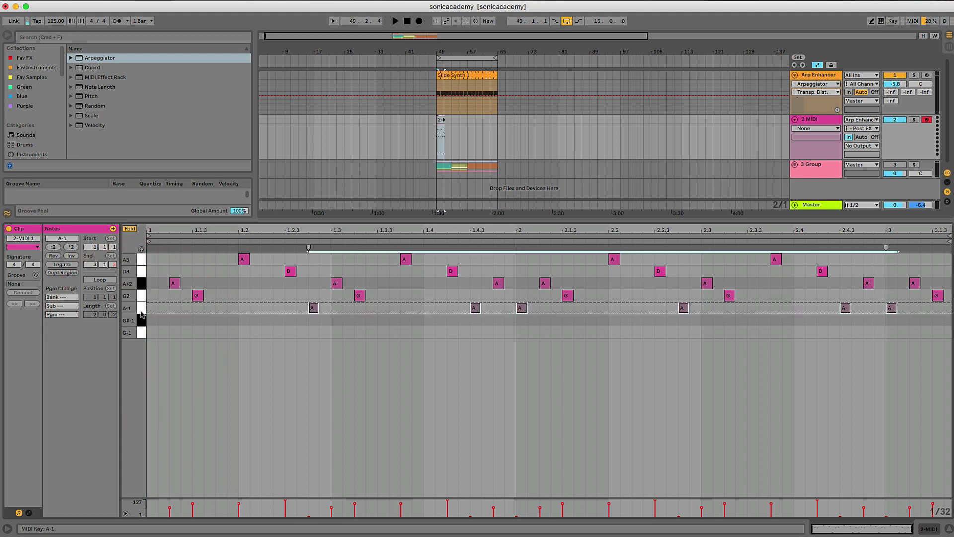
key("Delete")
left_click(307, 293)
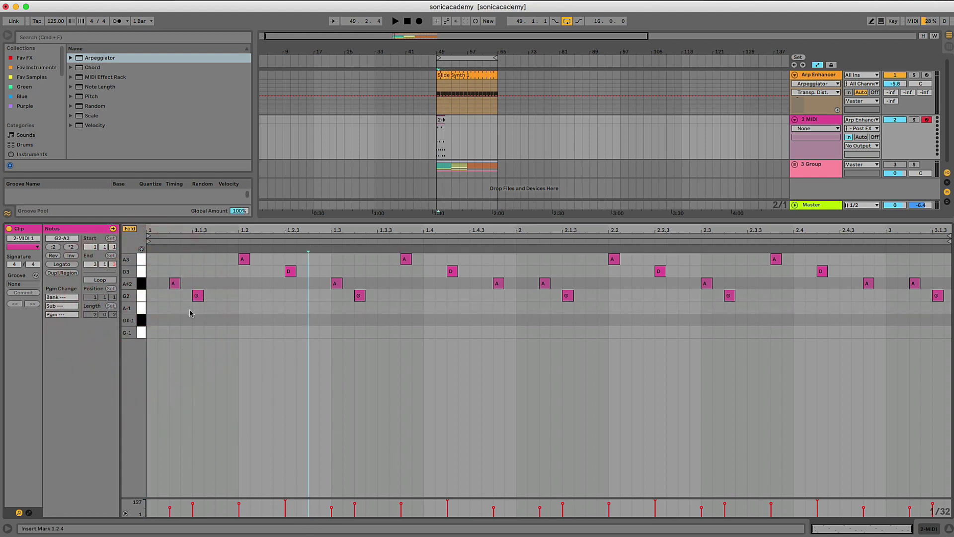
Move the D3 note at 1.2.3 down to C3
left_click(291, 271)
left_click(132, 231)
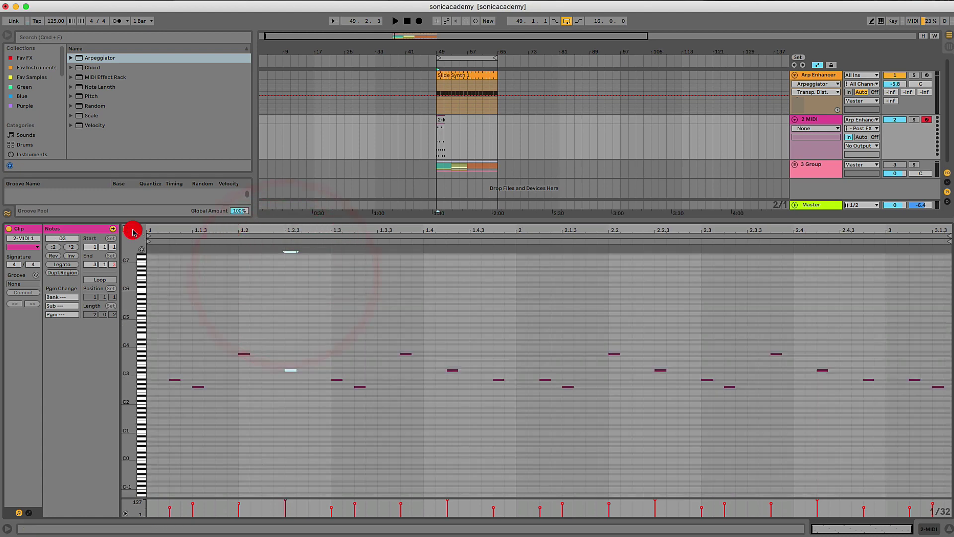
key("Up")
key("Up")
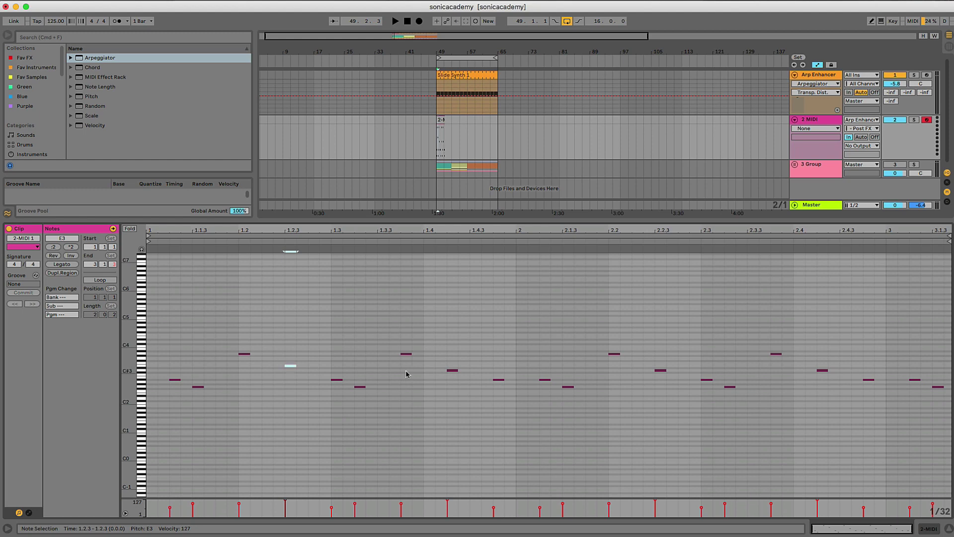
key("Down")
key("Down")
key("Down")
key("Down")
left_click_drag(660, 370, 660, 377)
Raise the G2 note near 2.3 to A2, then return to the Arp Enhancer device chain
left_click_drag(550, 405, 565, 372)
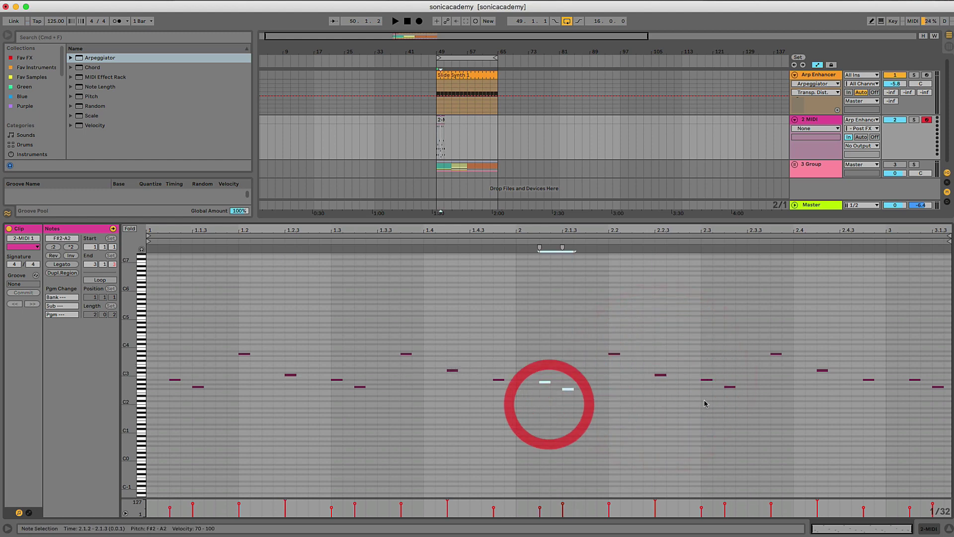
left_click(564, 421)
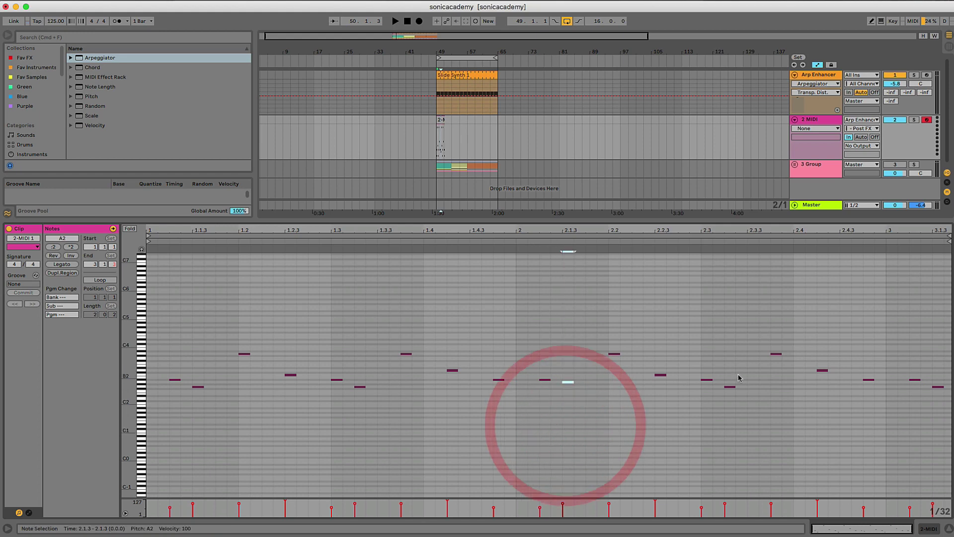
left_click_drag(686, 418, 739, 369)
left_click_drag(717, 412, 730, 385)
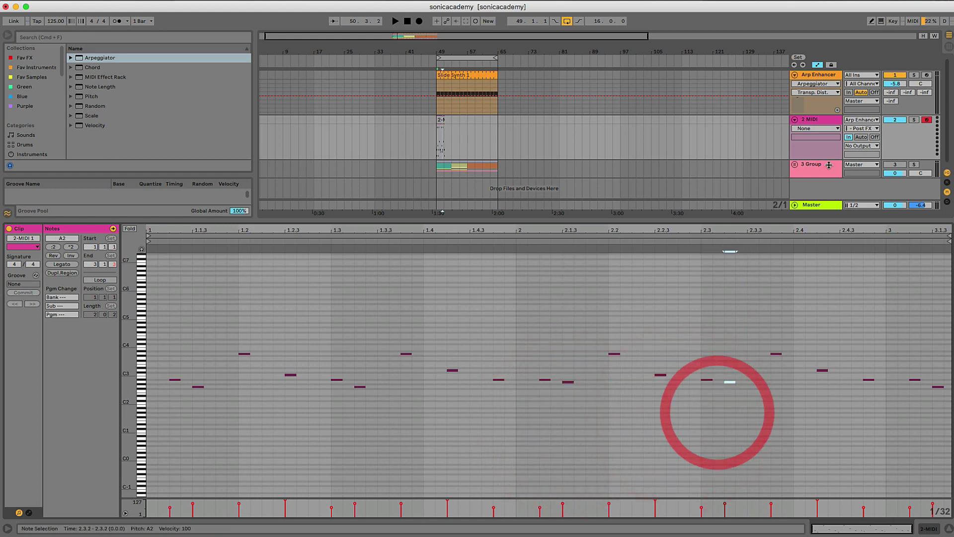
key("Up")
key("Up")
left_click(816, 77)
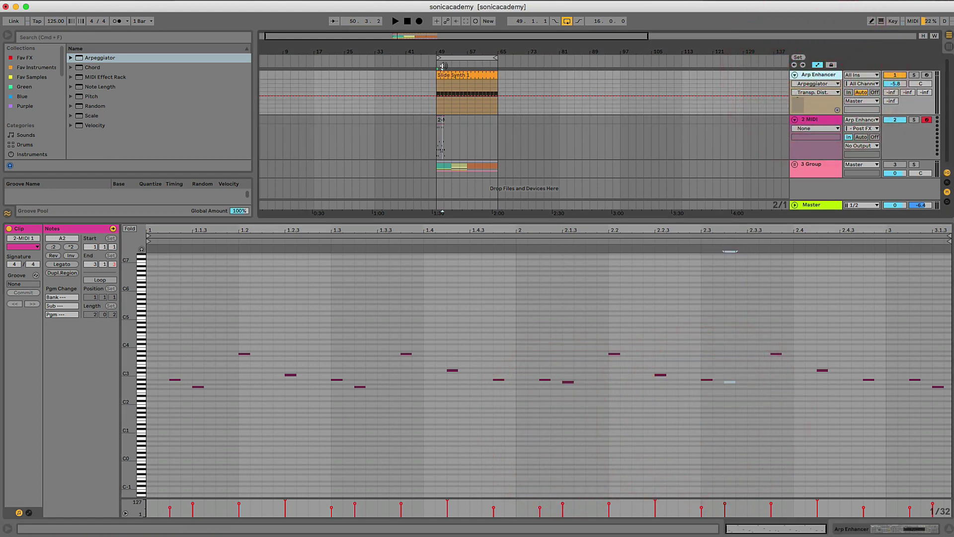
left_click(819, 76)
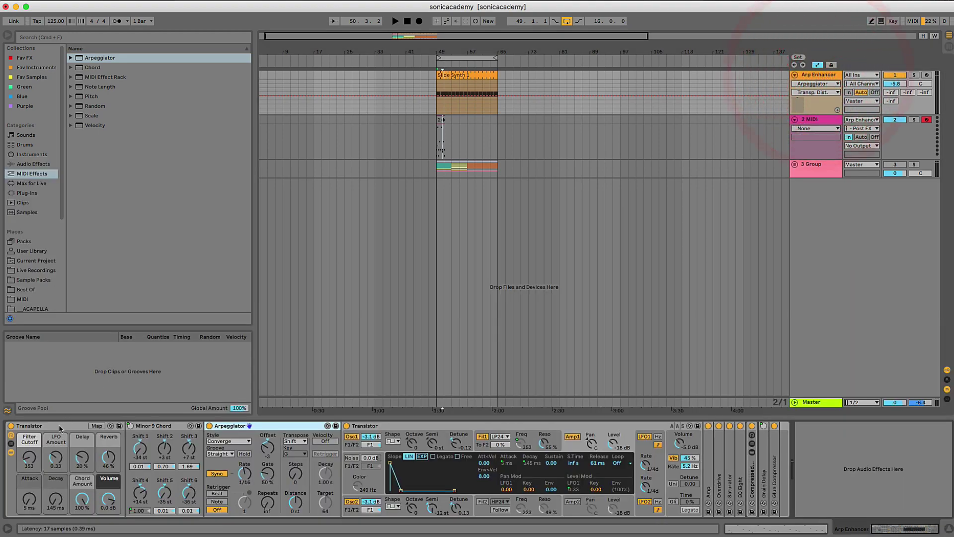
Copy the Transistor rack onto track 2 with monitoring Off, Arpeggiator off and Chord Amount about 1%
left_click_drag(60, 426, 454, 141)
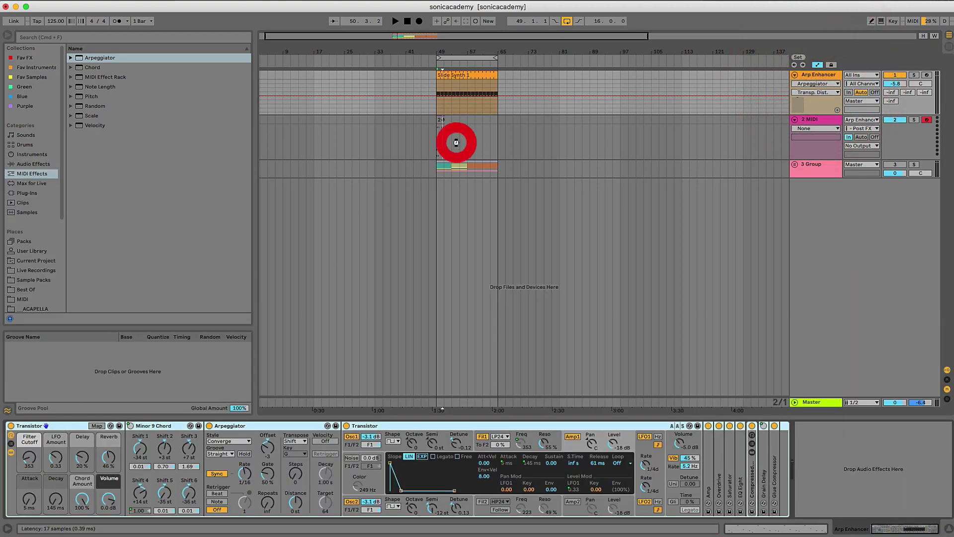
left_click(871, 141)
left_click(480, 140)
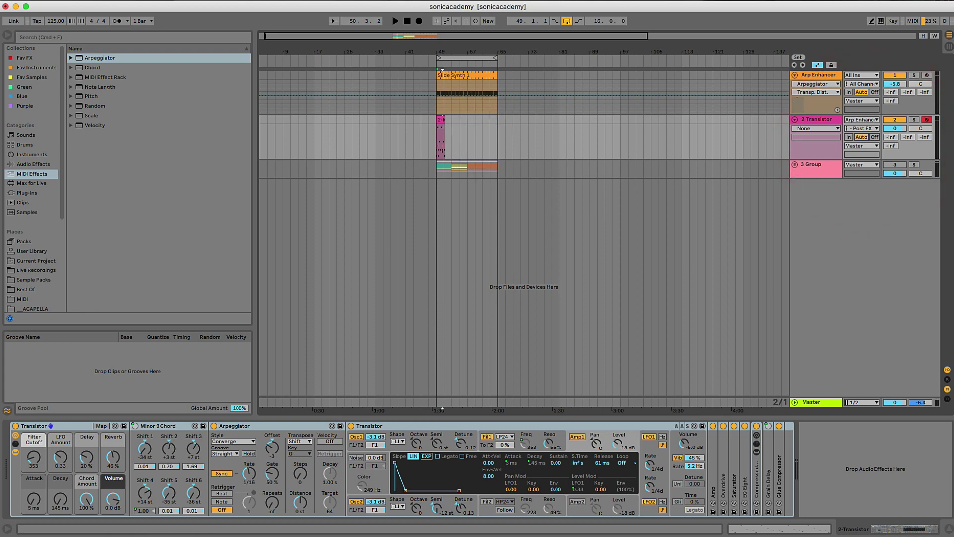
left_click(875, 137)
left_click(441, 122)
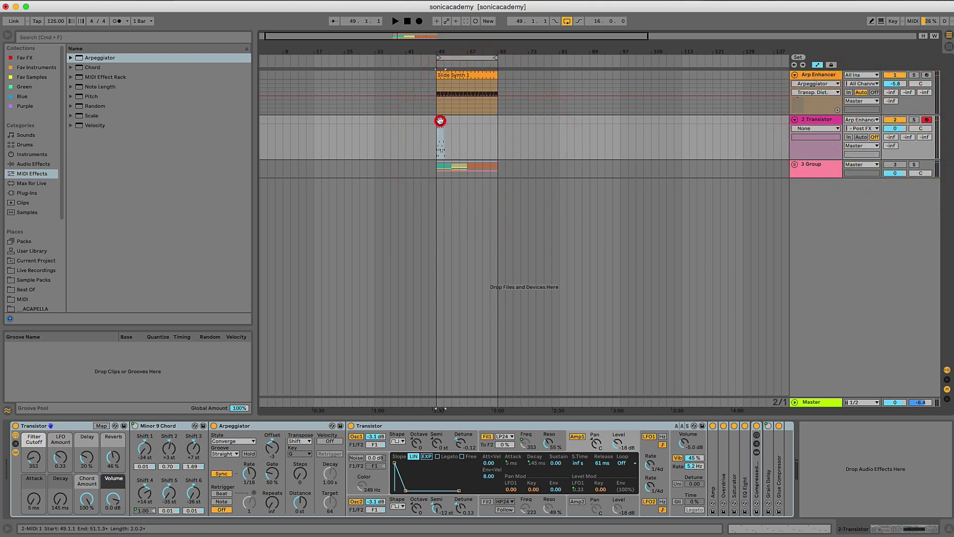
left_click(214, 426)
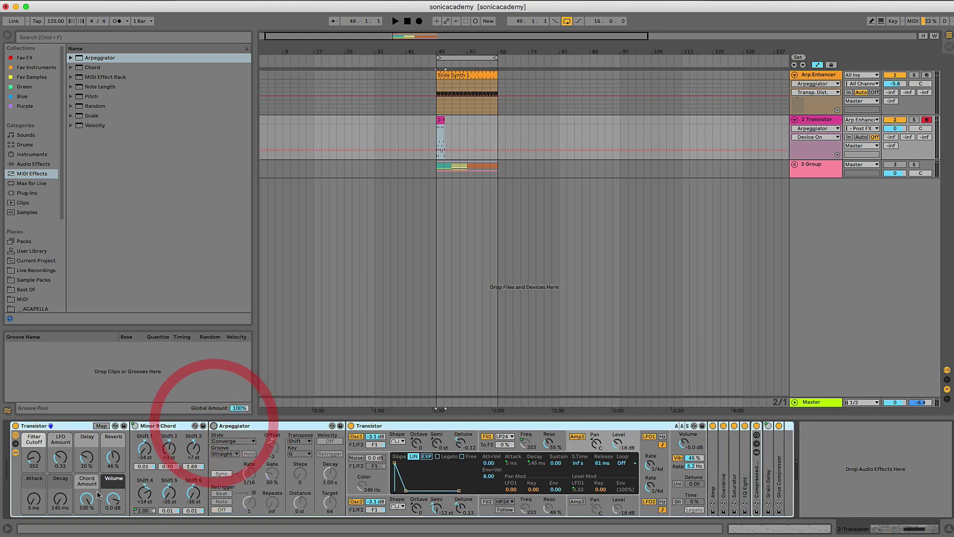
left_click_drag(88, 494, 88, 499)
Lengthen track 2's 2-MIDI 1 clip to 8 bars and view its notes folded
key("space")
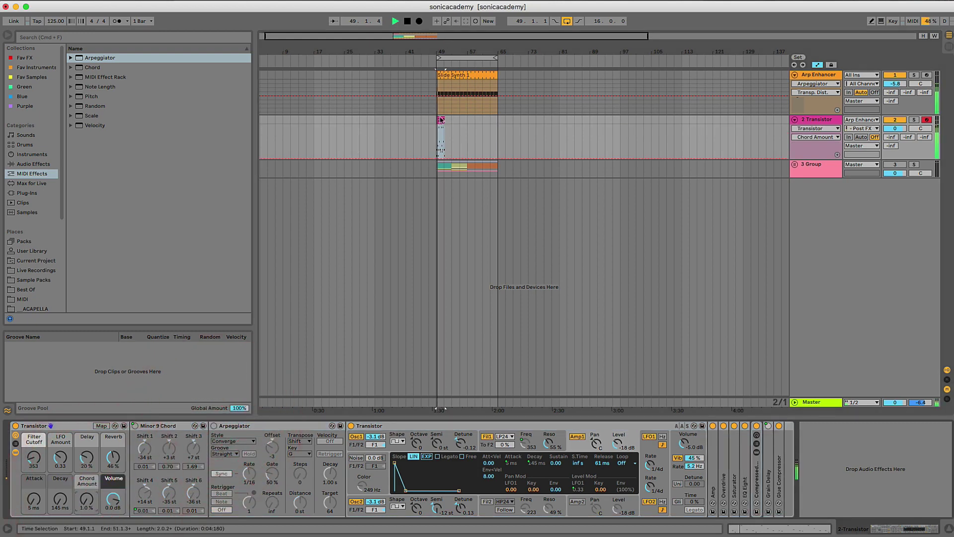
left_click_drag(459, 122, 467, 121)
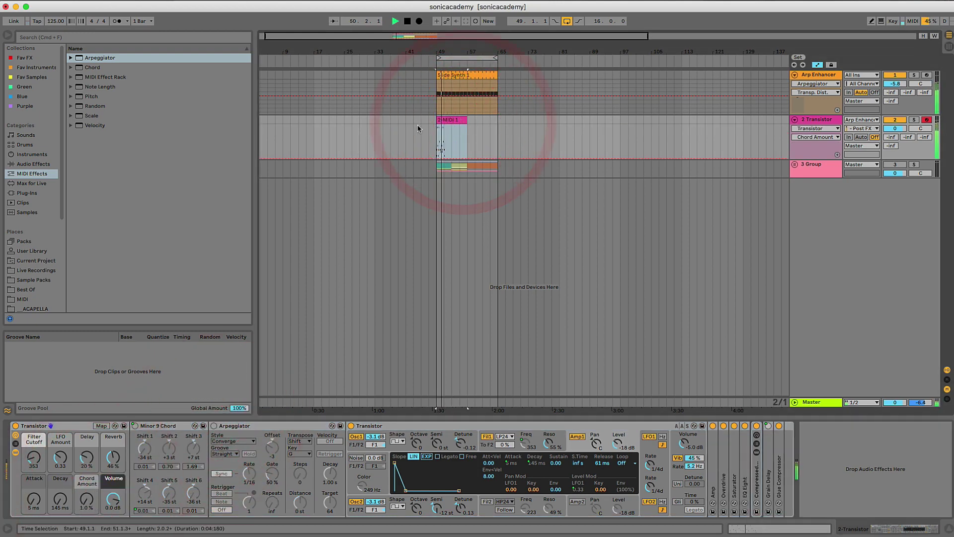
left_click(453, 123)
left_click(453, 122)
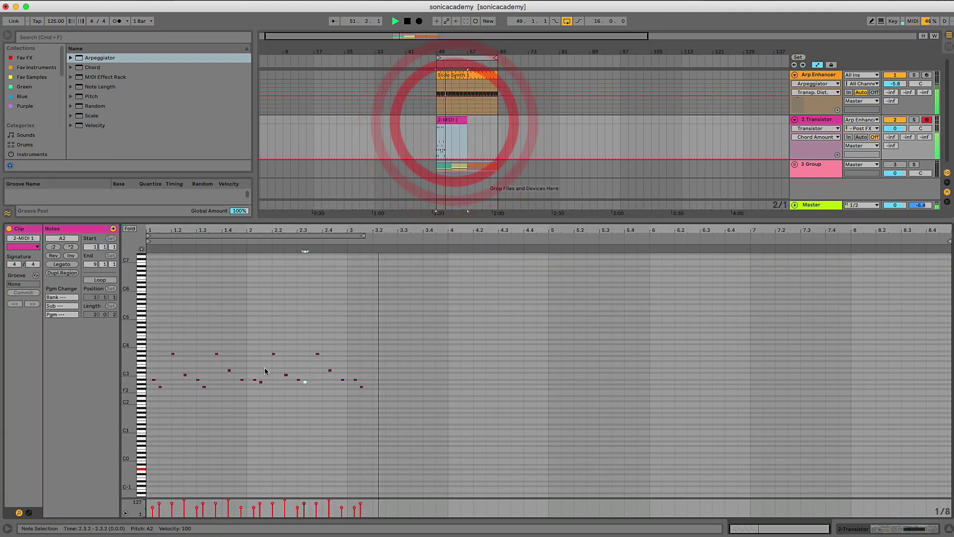
left_click(125, 230)
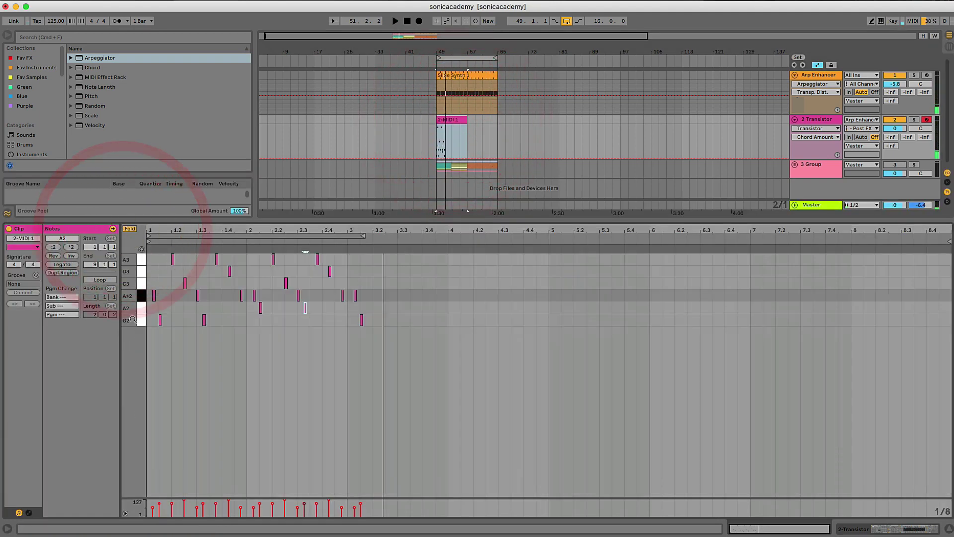
Disarm track 2, deactivate the Arp Enhancer track, and play back the result
left_click(927, 125)
key("space")
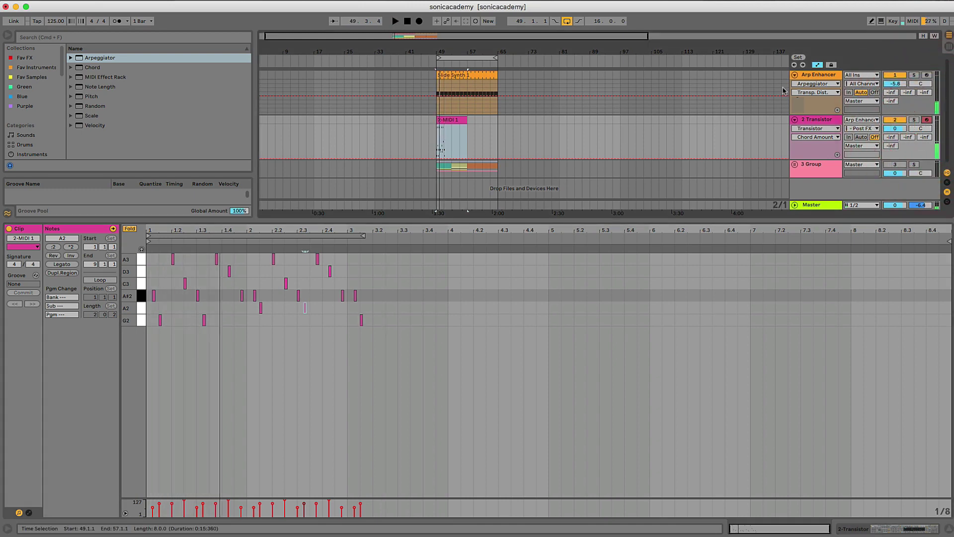
left_click(894, 75)
key("space")
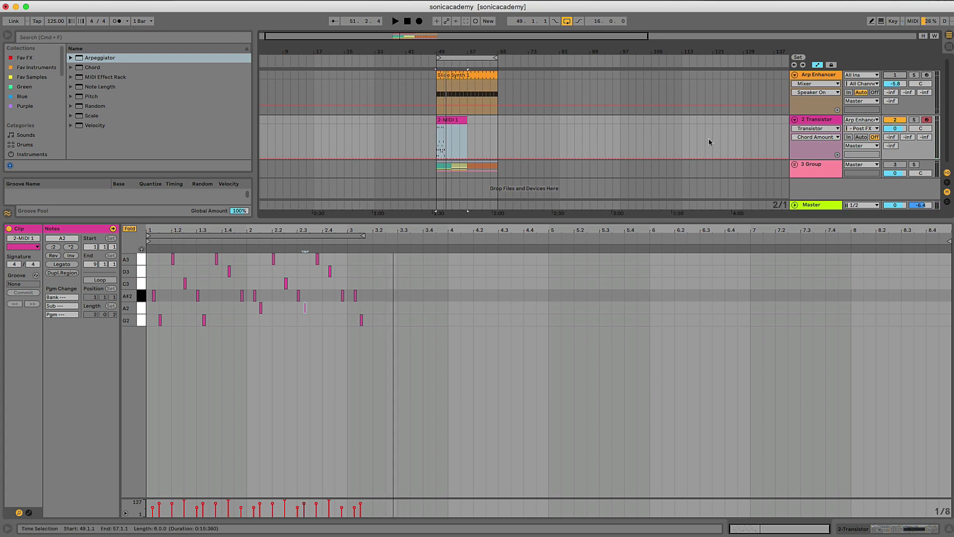
left_click(833, 76)
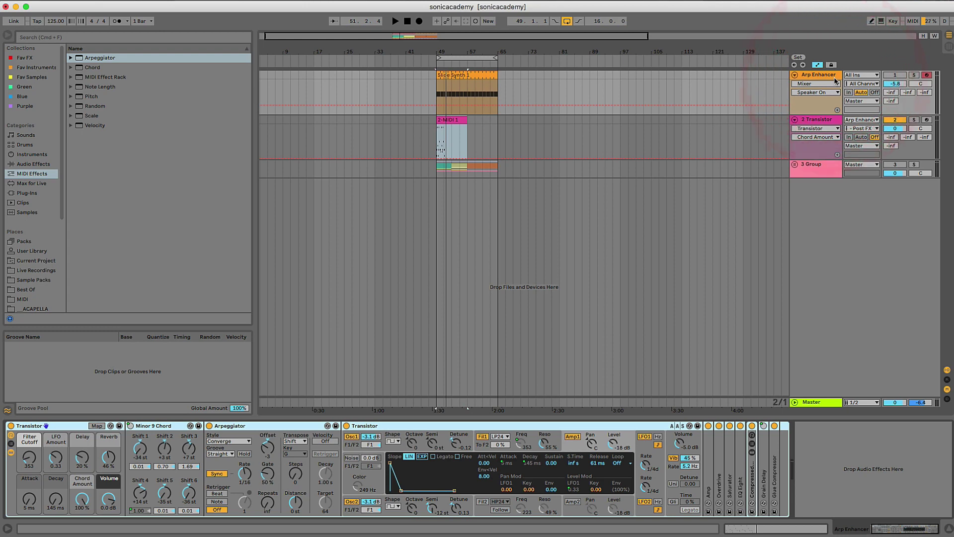